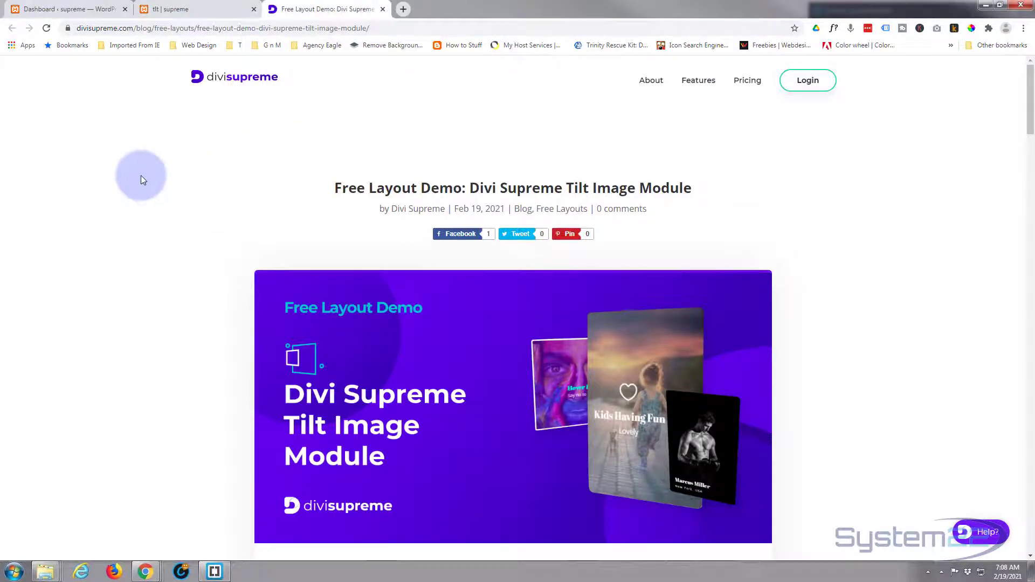
Download the free Divi Supreme Tilt Image Module layout from the blog post
scroll(141, 176, down, 3)
scroll(141, 176, down, 6)
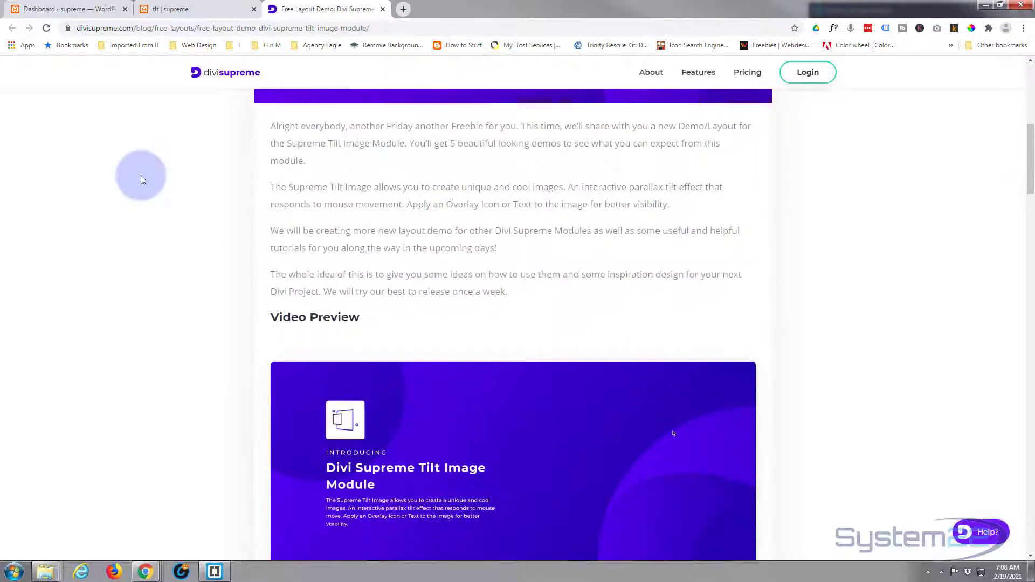
scroll(140, 176, down, 7)
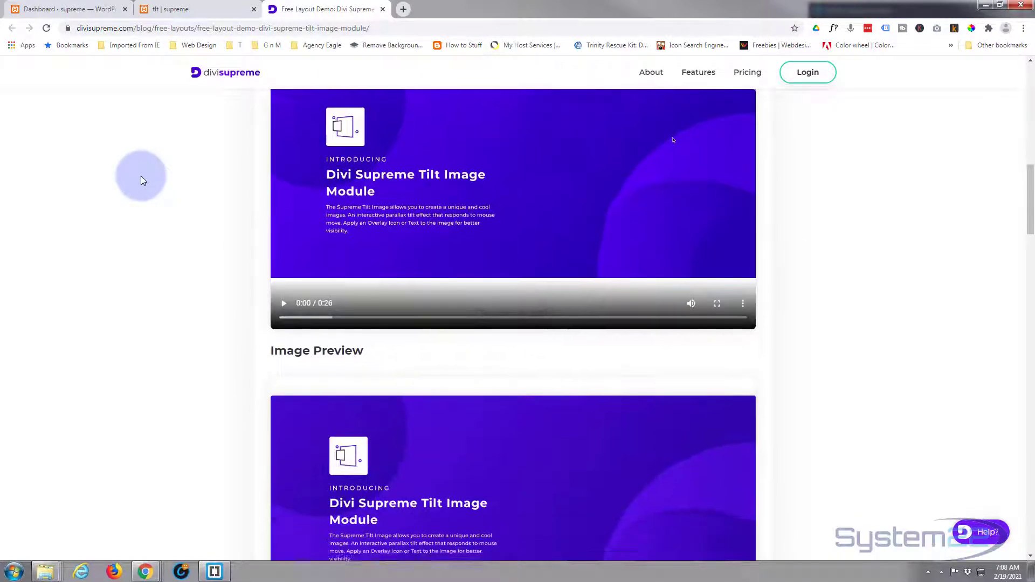
scroll(141, 176, down, 7)
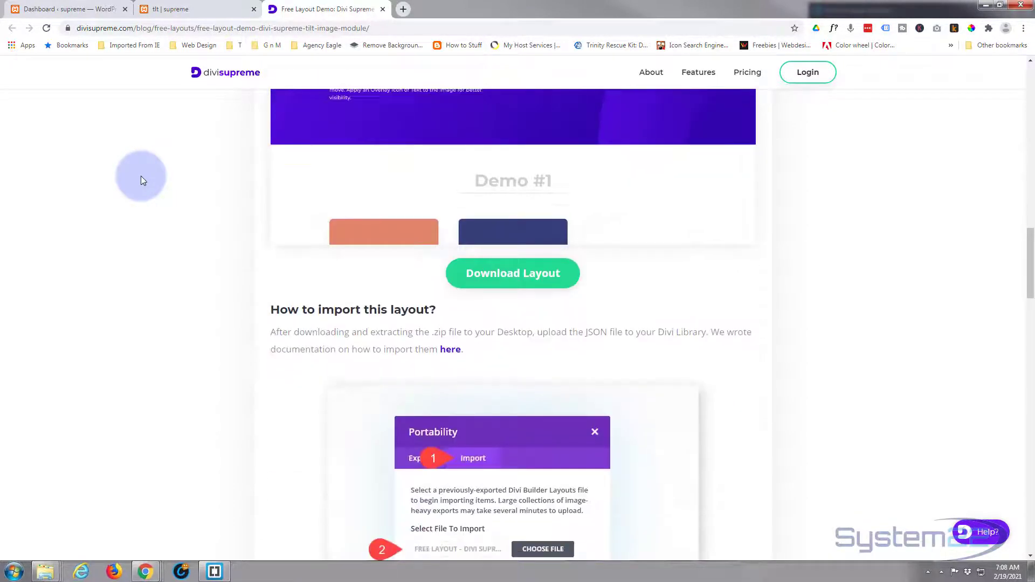
scroll(140, 176, up, 1)
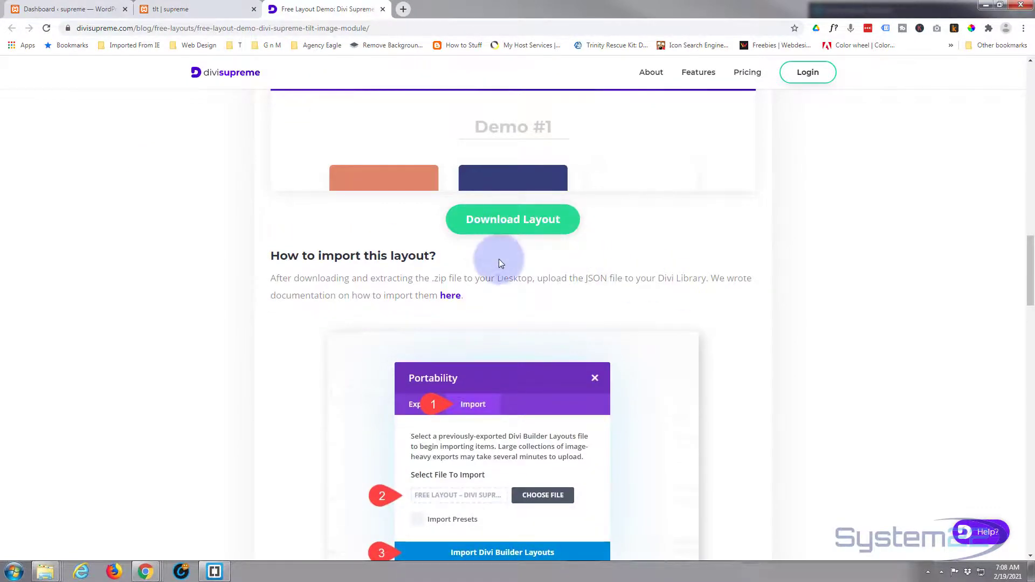
click(514, 226)
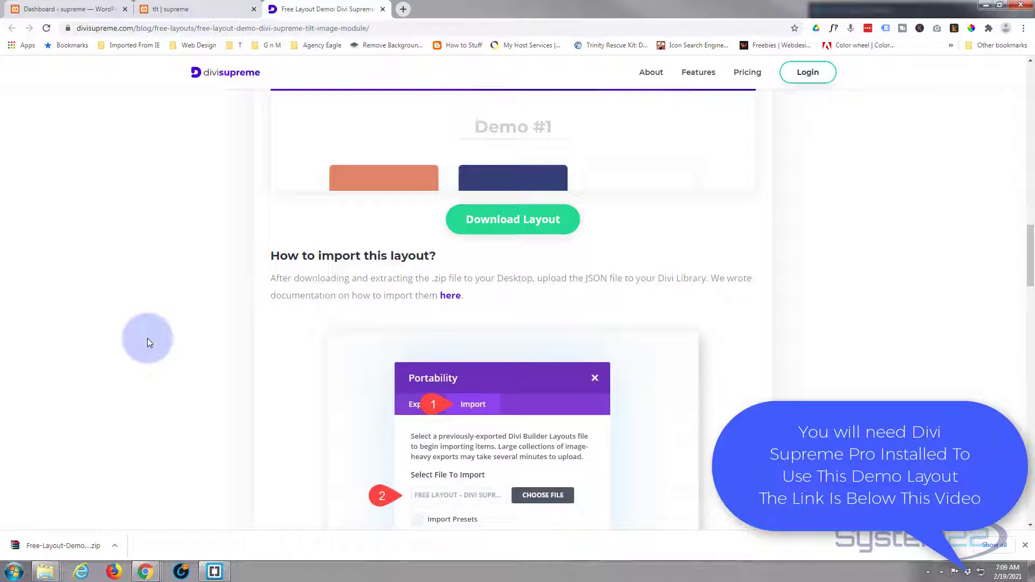
Examine the tilt image rows from Demo #1 to Demo #5 on the existing tilt page
click(178, 9)
scroll(150, 308, down, 8)
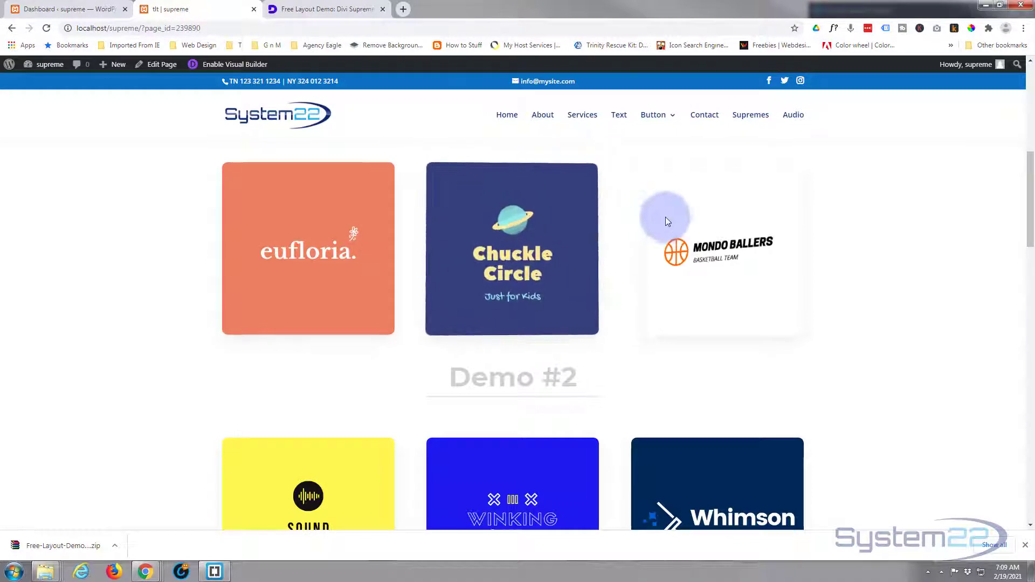
scroll(634, 341, down, 5)
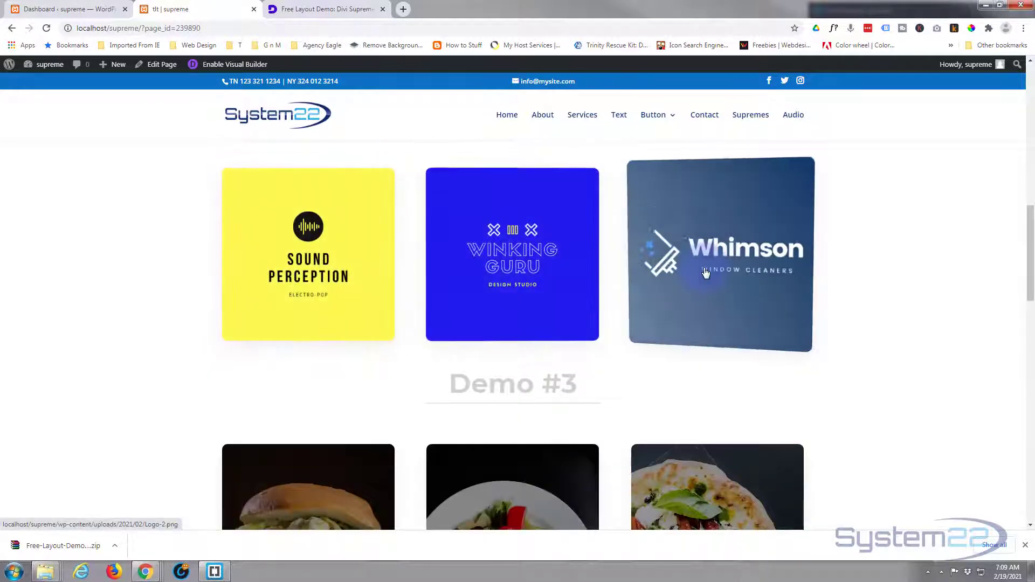
scroll(846, 308, down, 4)
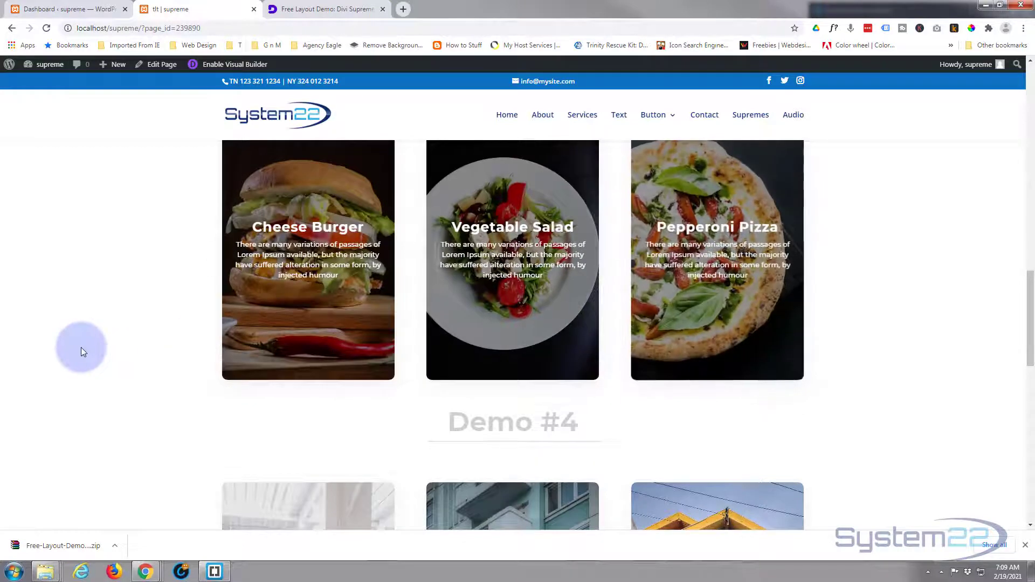
scroll(79, 345, down, 5)
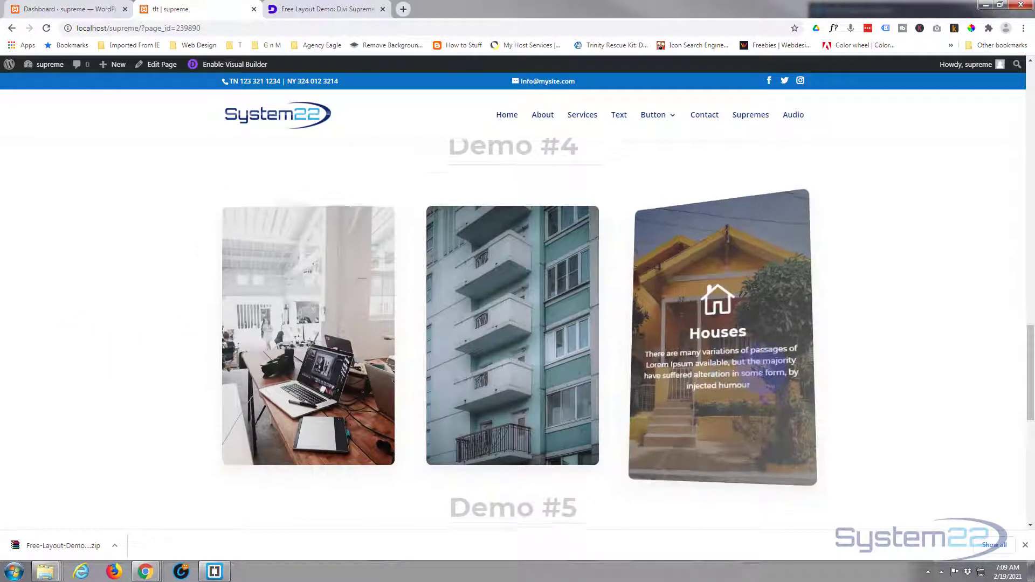
scroll(763, 373, down, 7)
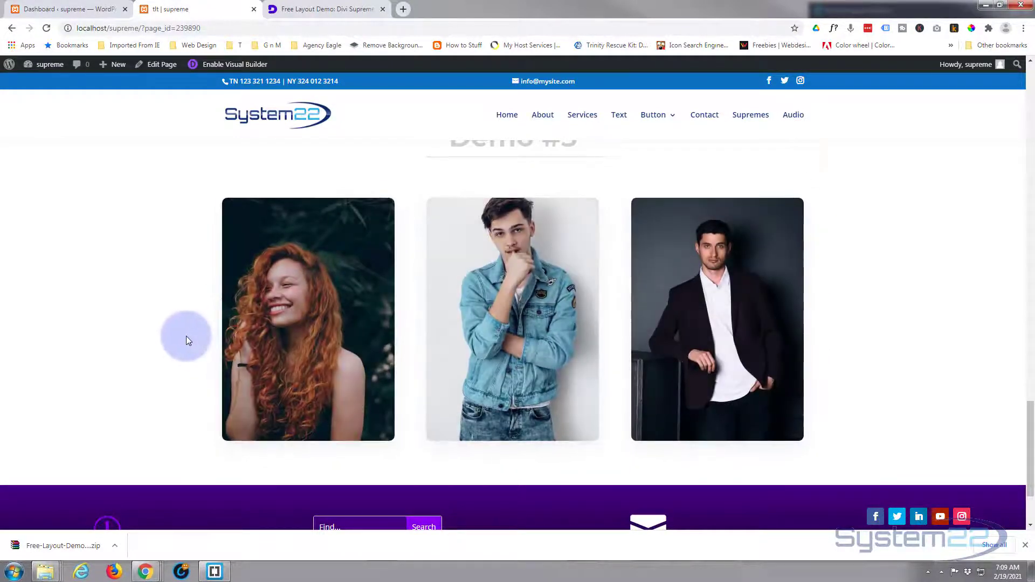
scroll(186, 334, up, 10)
scroll(180, 335, up, 10)
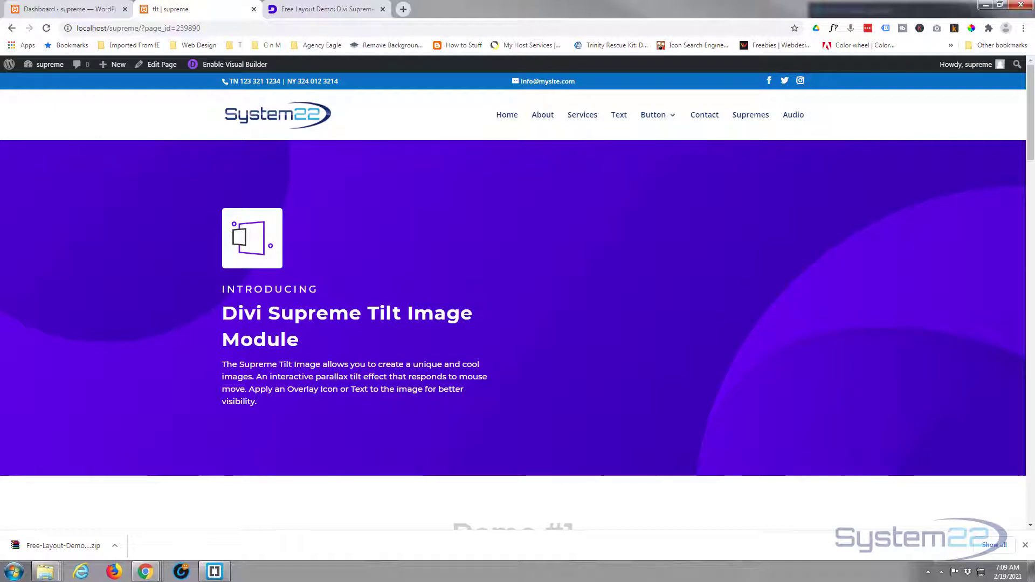
Extract the downloaded Free-Layout-Demo zip archive into the sup downloads folder
drag(0, 122, 279, 127)
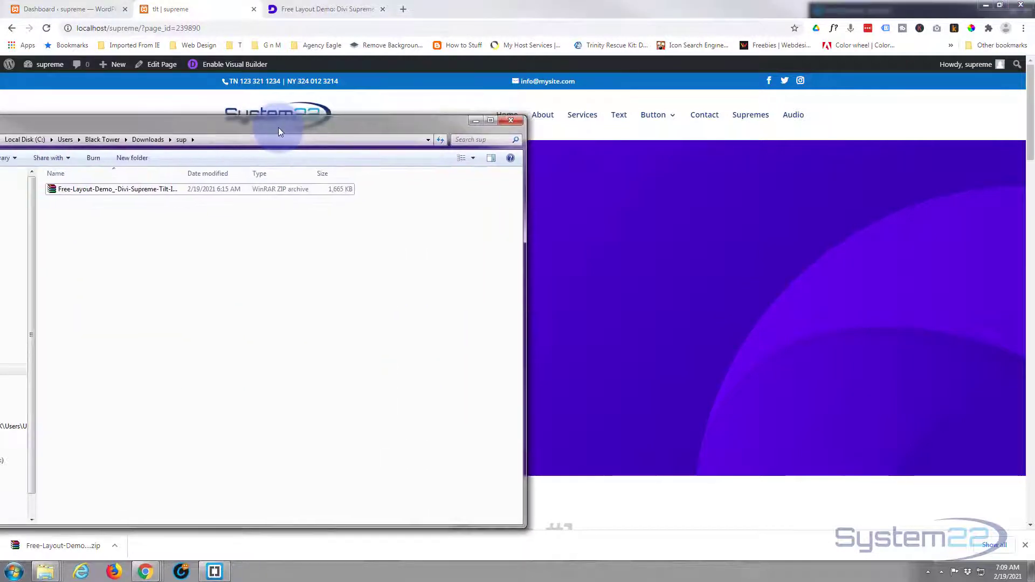
click(53, 192)
right_click(52, 188)
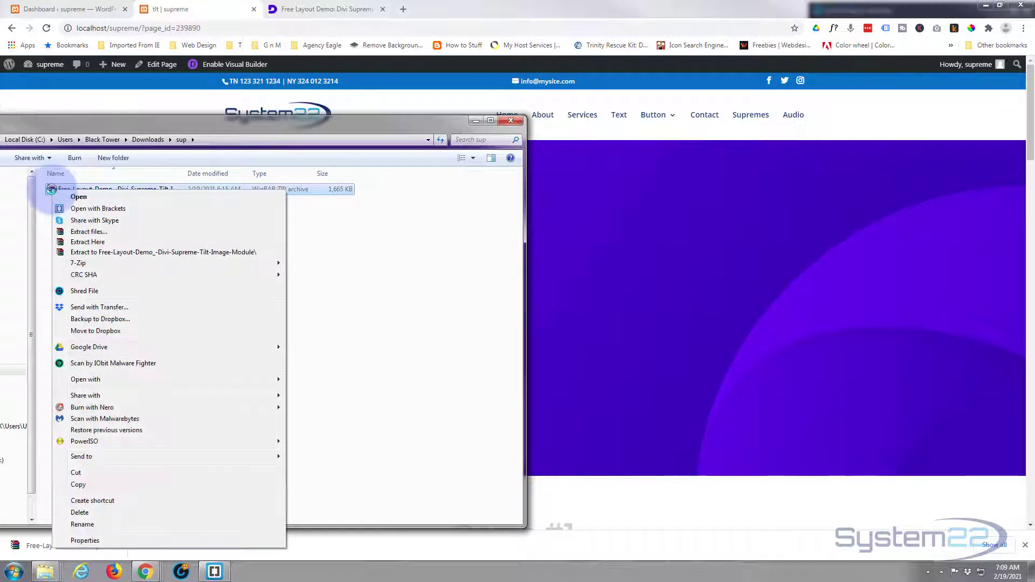
click(85, 243)
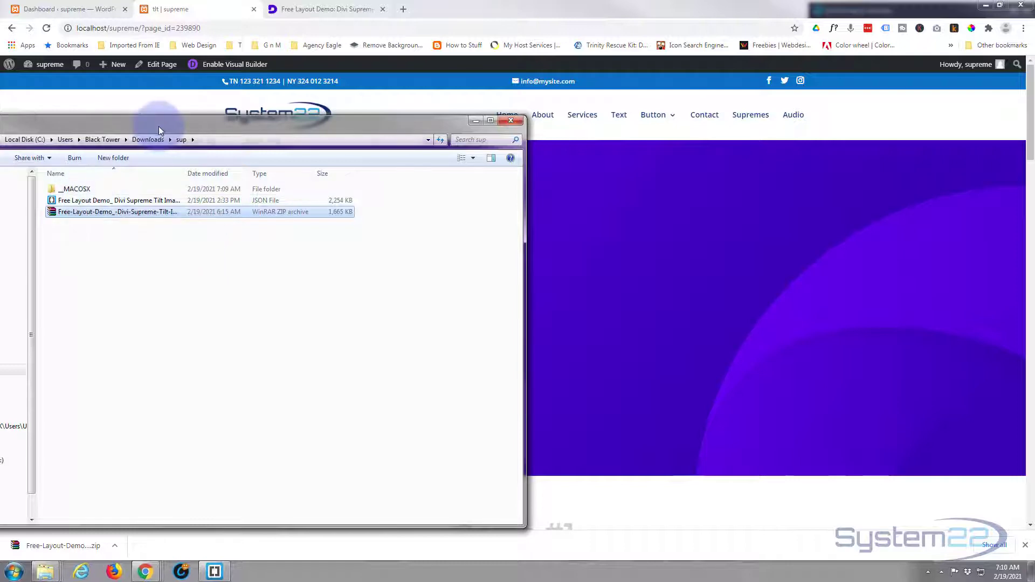
drag(159, 125, 0, 141)
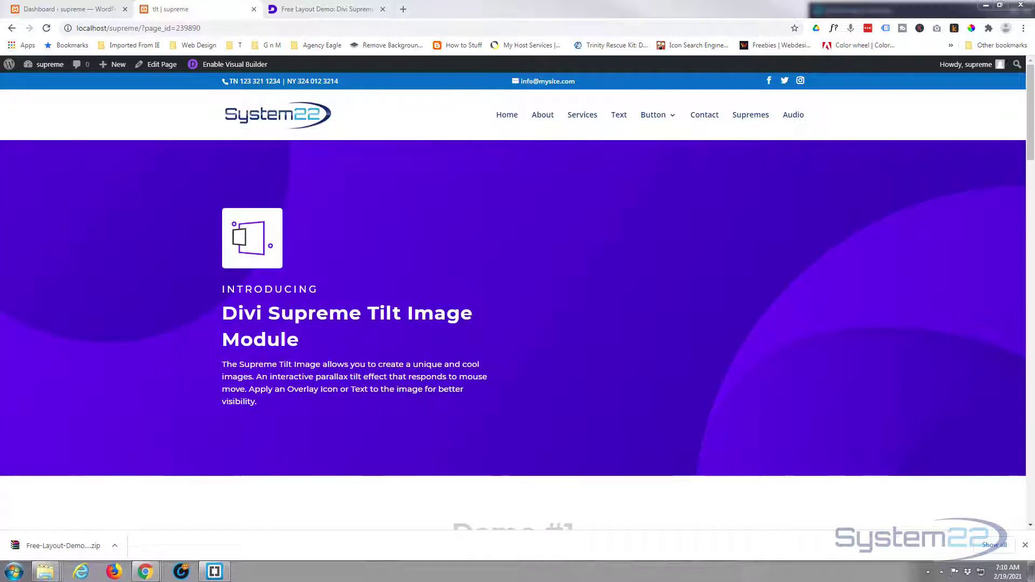
Import the extracted Free Layout Demo tilt image JSON file into the Divi Library without importing presets
click(59, 9)
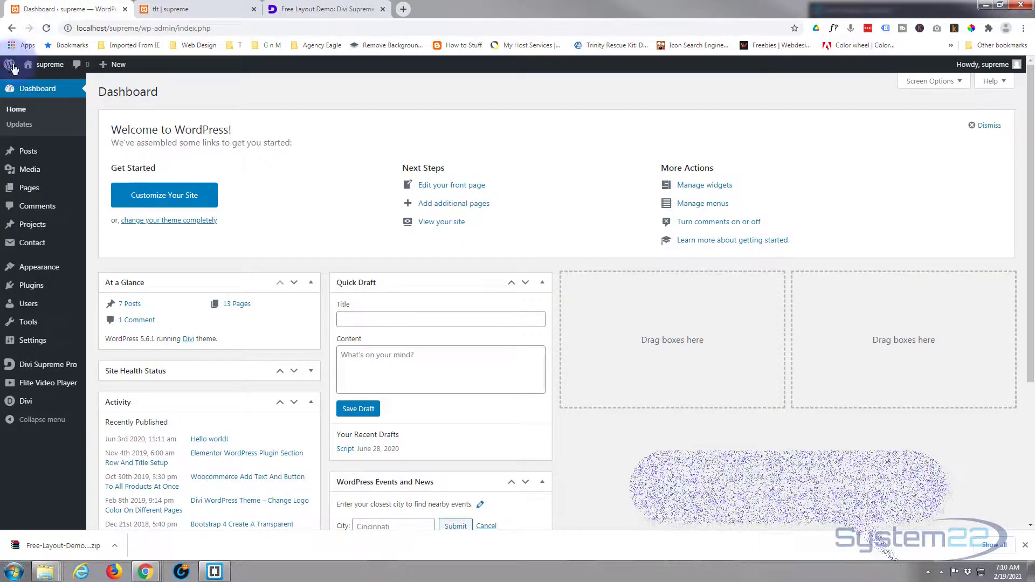
mouse_move(22, 406)
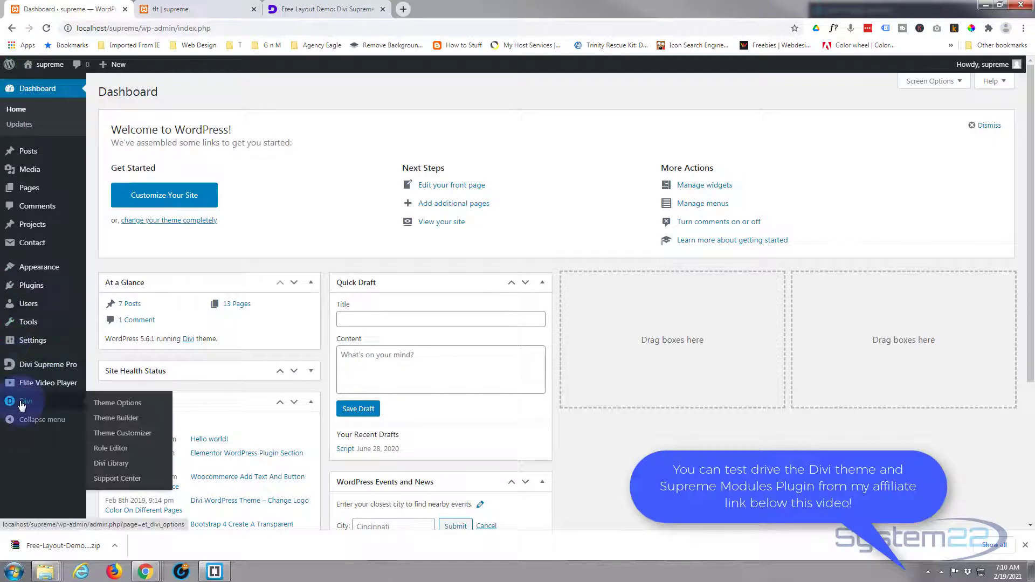
click(116, 464)
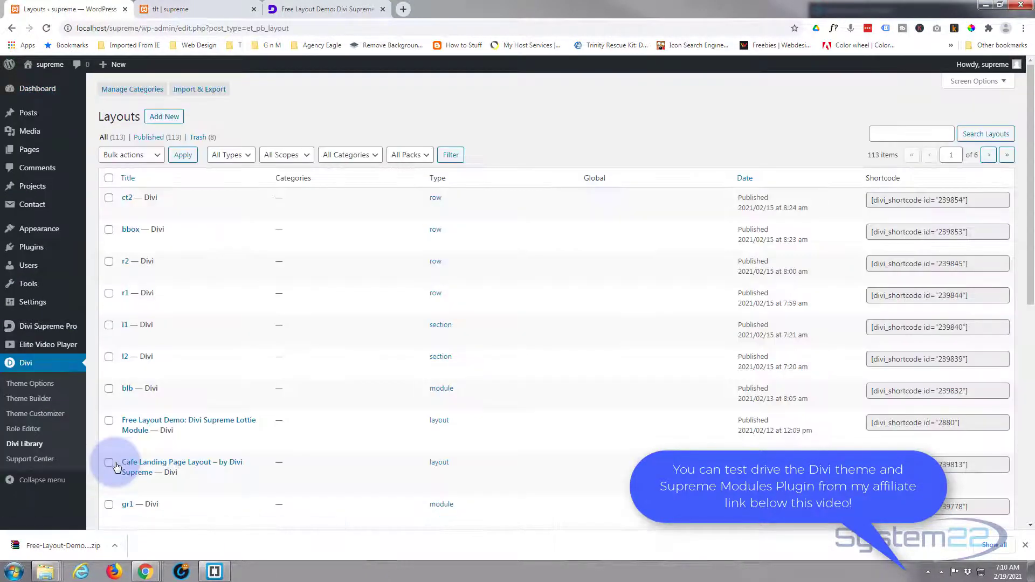
click(193, 94)
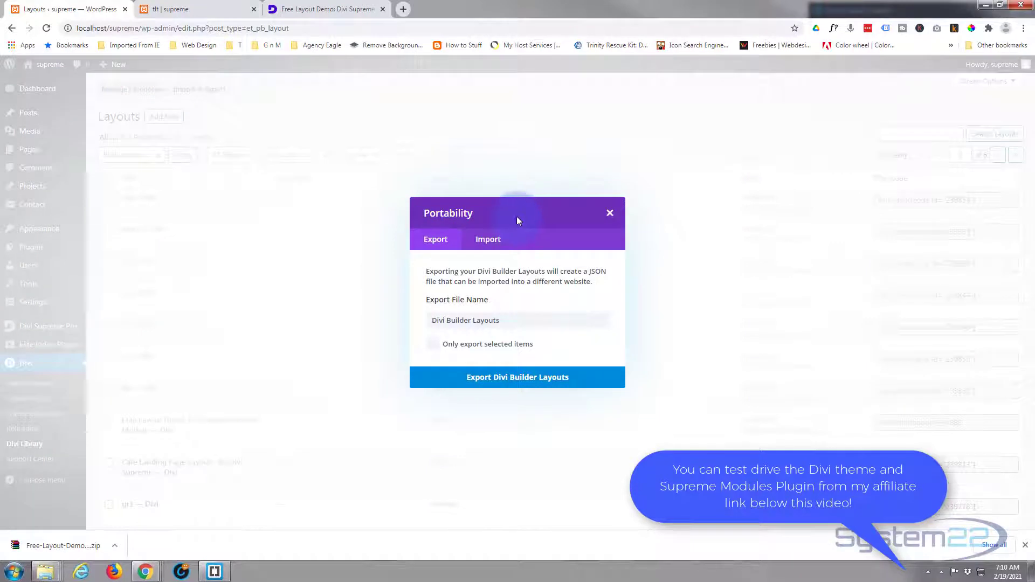
click(491, 240)
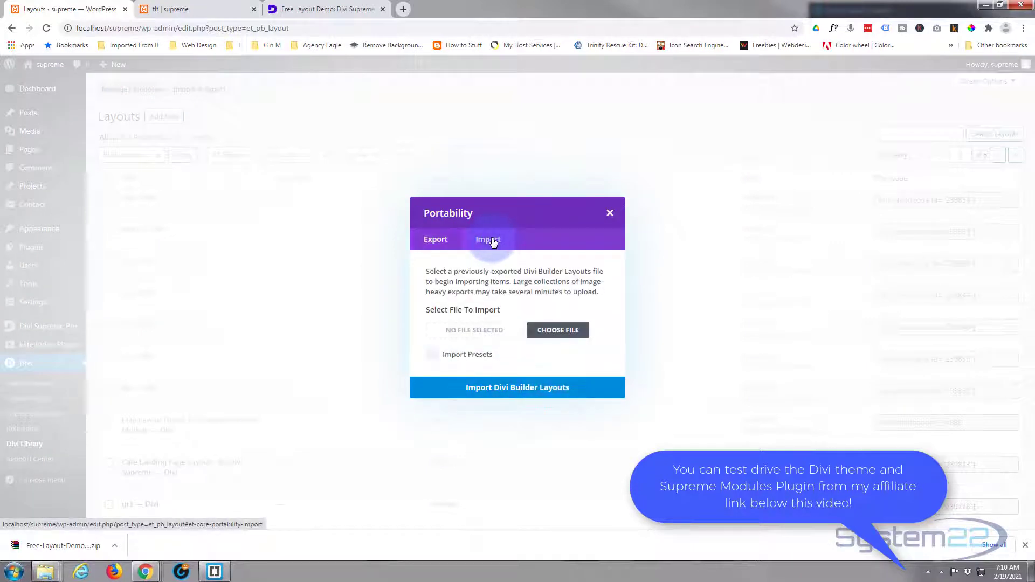
click(556, 335)
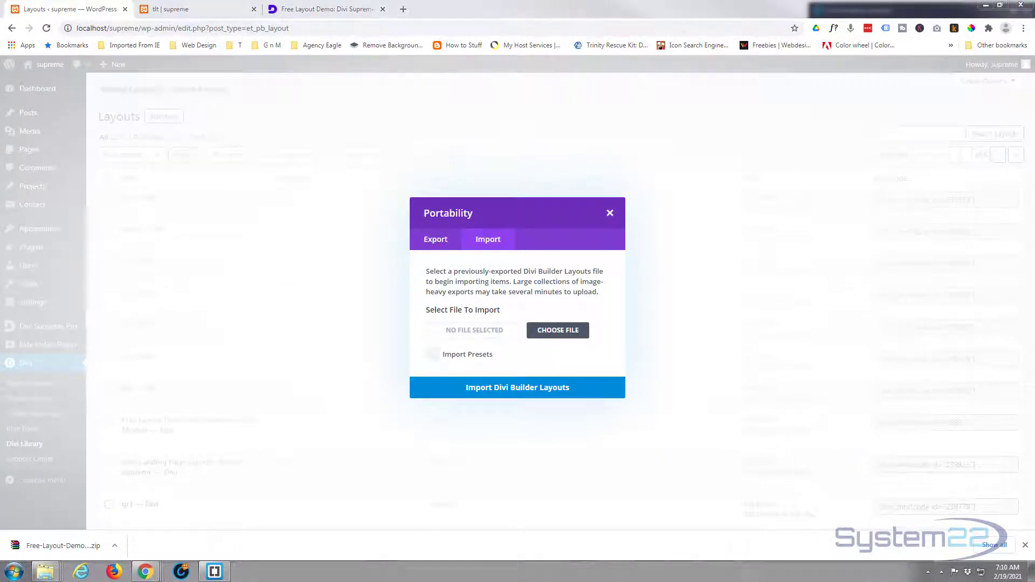
drag(1, 291, 474, 330)
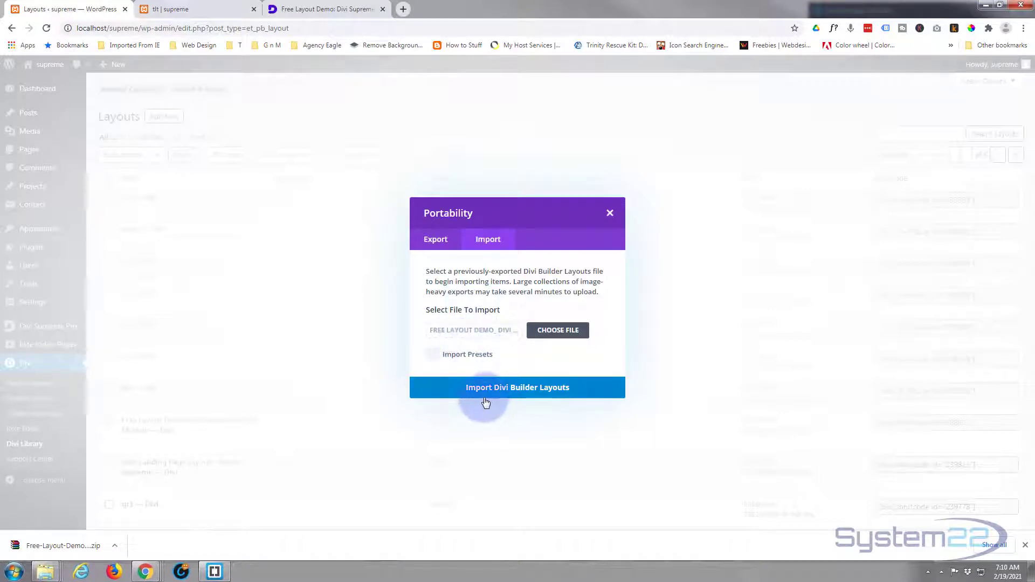
click(512, 394)
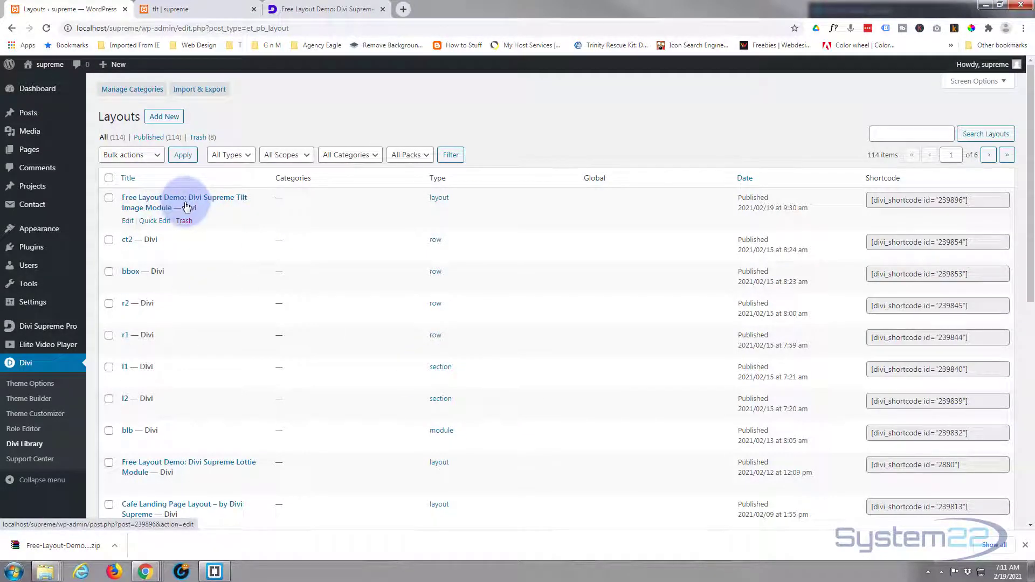
Create a new page titled "tilt demo" and start building it with the Divi Builder
mouse_move(122, 70)
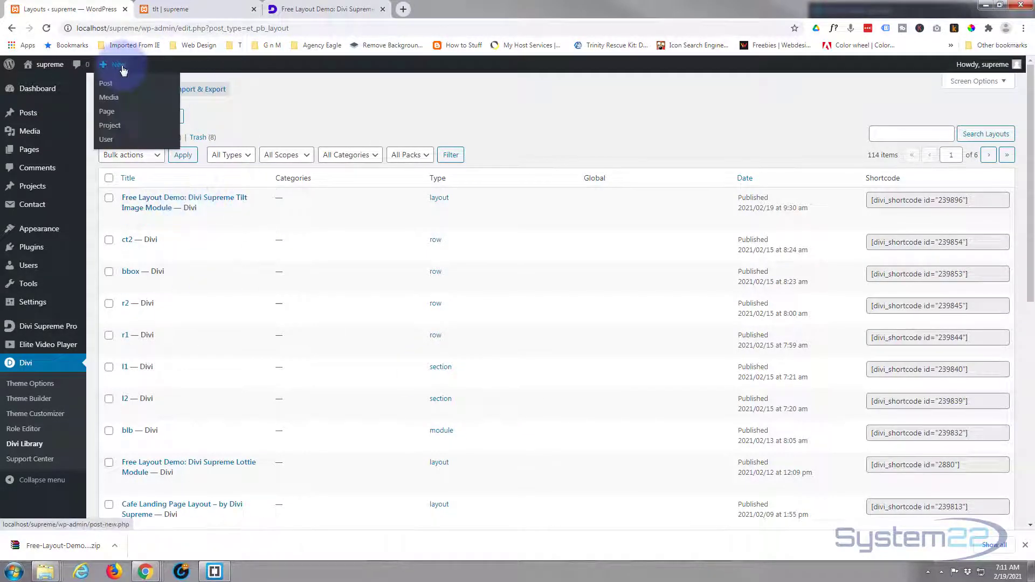
click(108, 113)
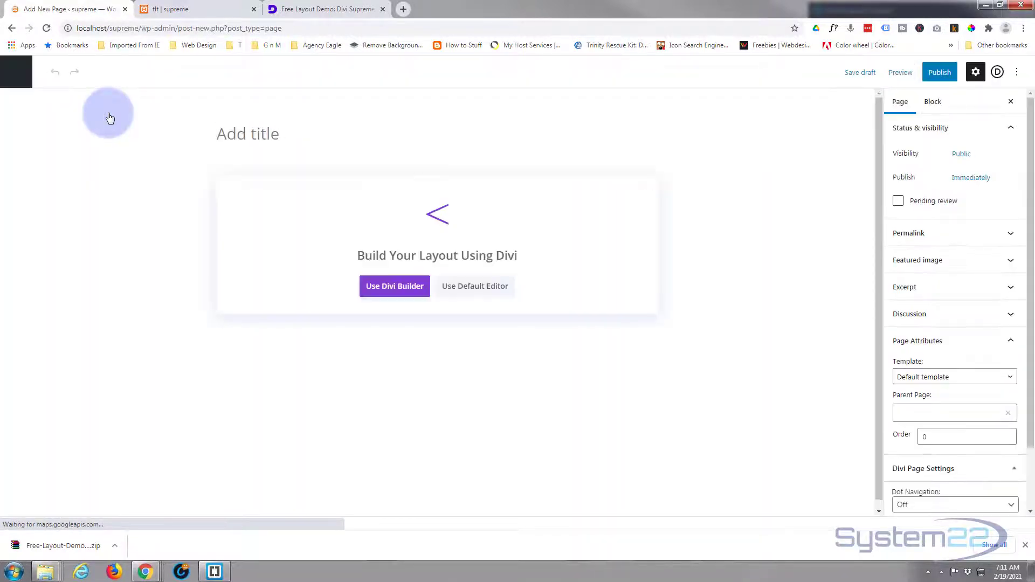
text(tilt )
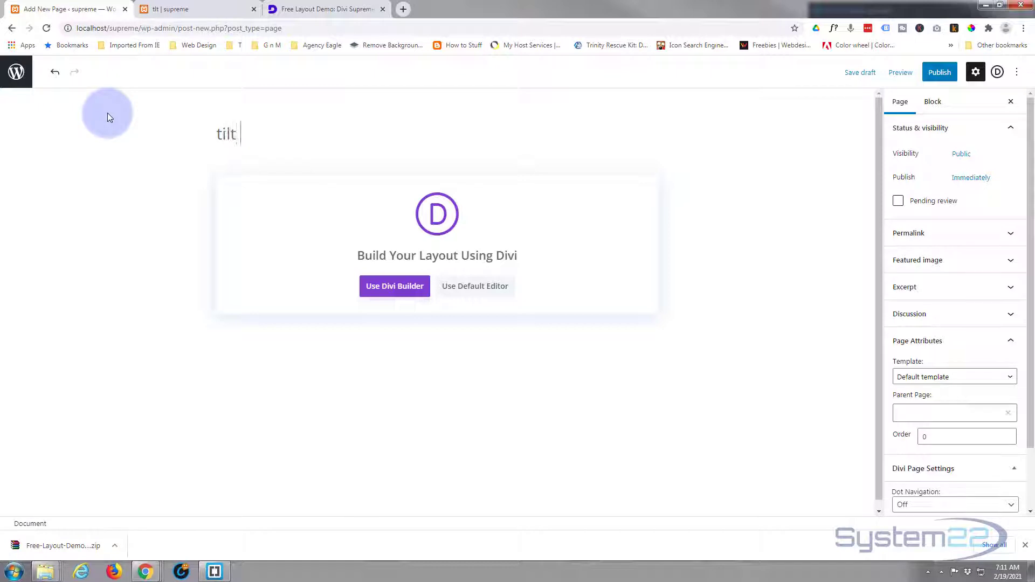
text(demo)
click(385, 288)
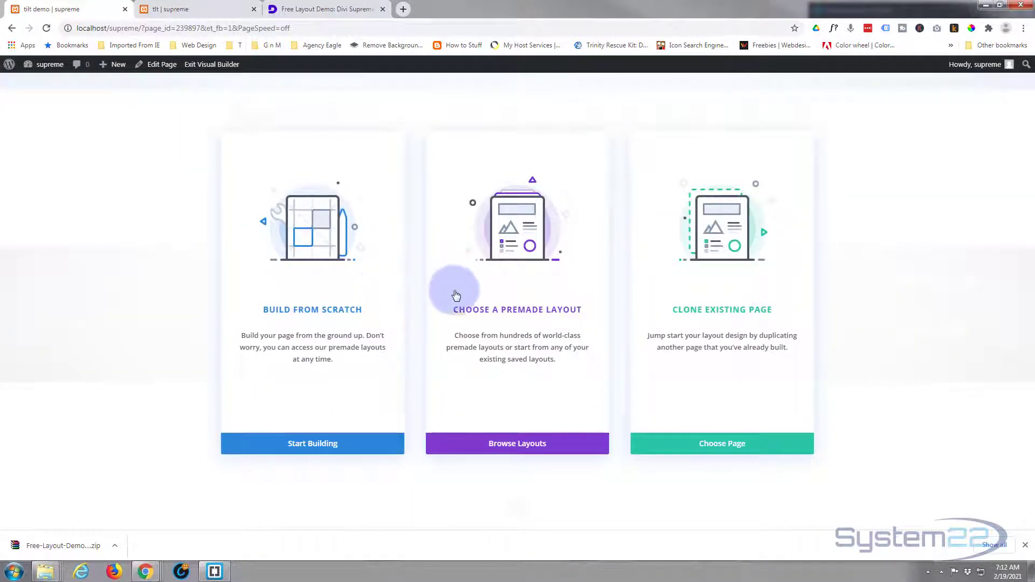
Load the saved layout "Free Layout Demo: Divi Supreme Tilt Image Module" into the page
click(519, 449)
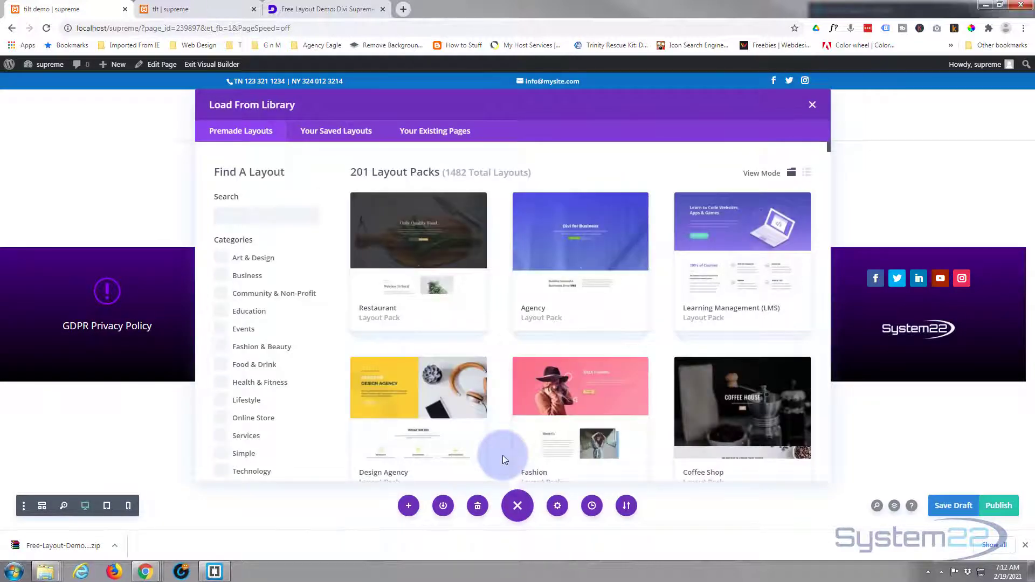
click(333, 133)
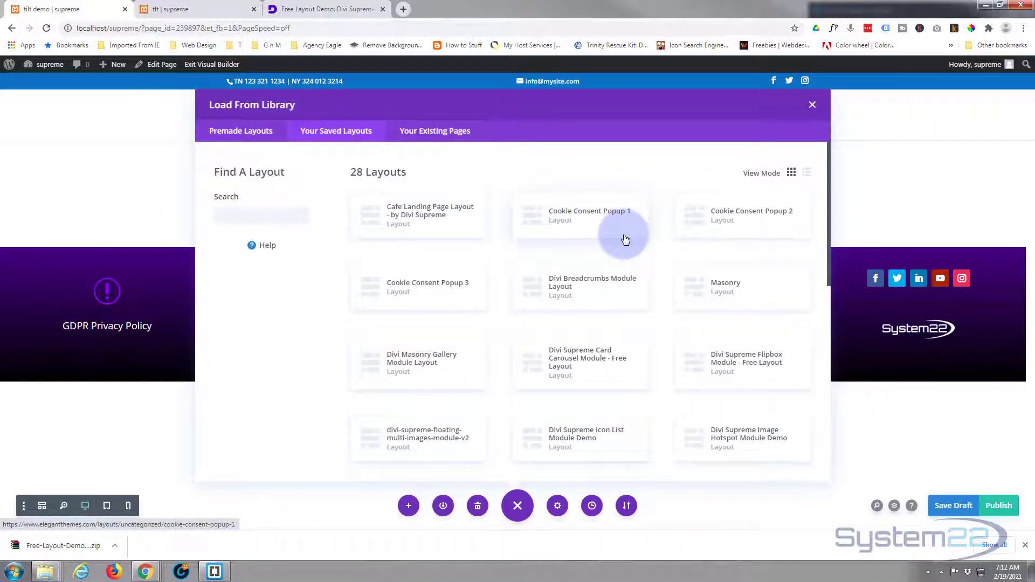
scroll(625, 239, down, 4)
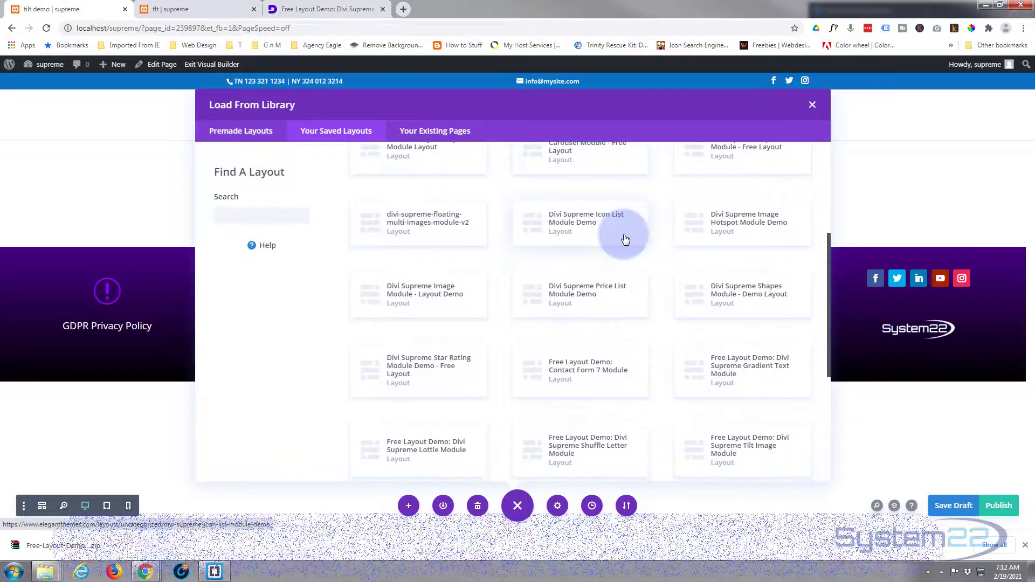
scroll(625, 238, down, 1)
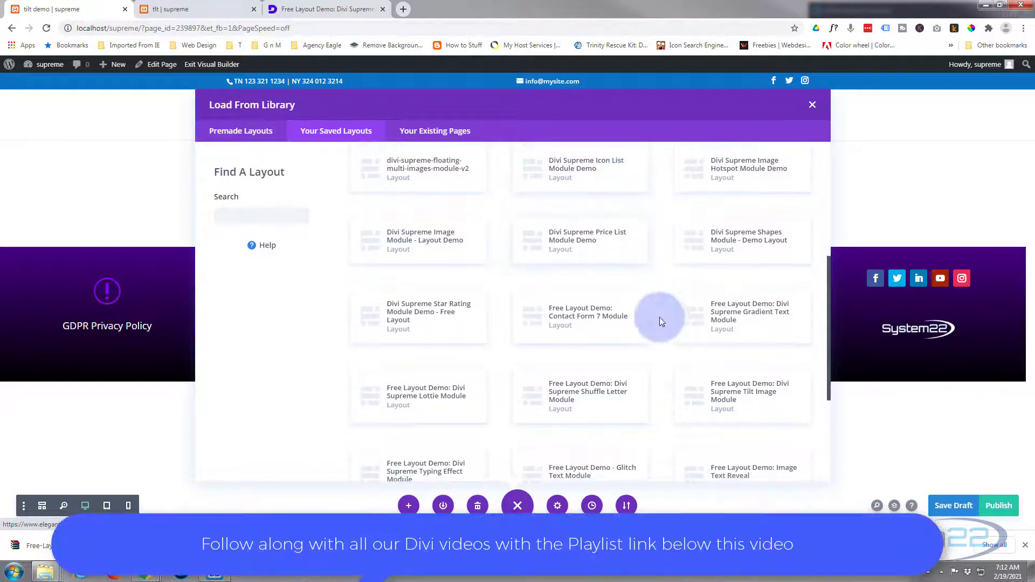
click(731, 396)
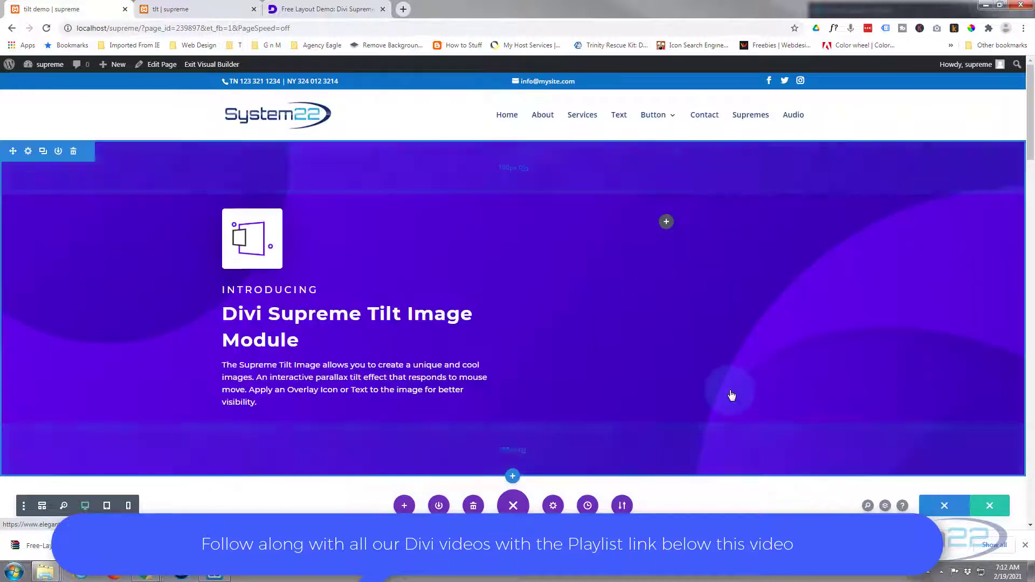
Examine the Demo #1 to Demo #3 sections of the loaded layout and the Vegetable Salad tilt image's content settings, closing them without changes
scroll(582, 314, down, 3)
scroll(582, 314, down, 3)
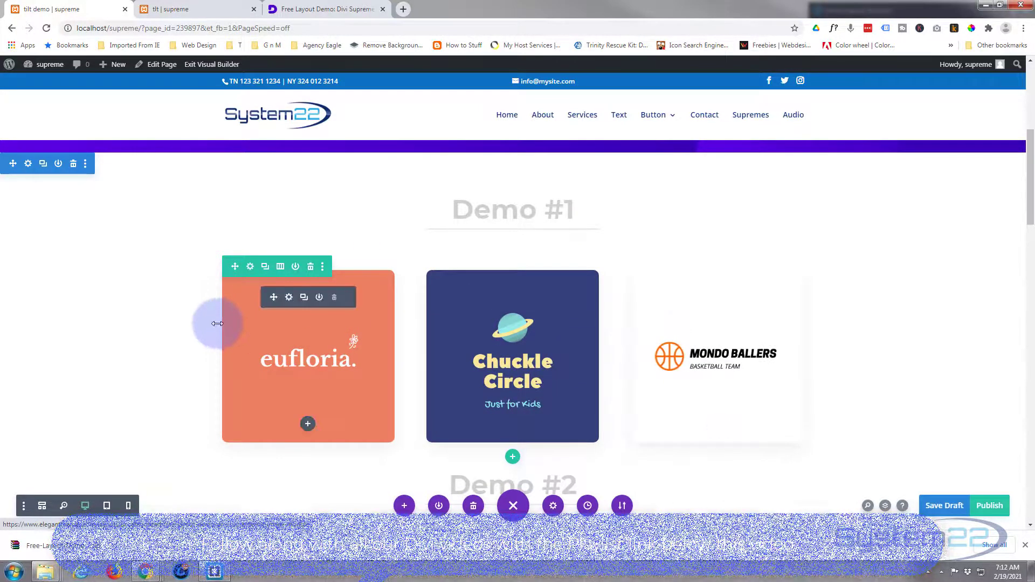
scroll(216, 323, down, 6)
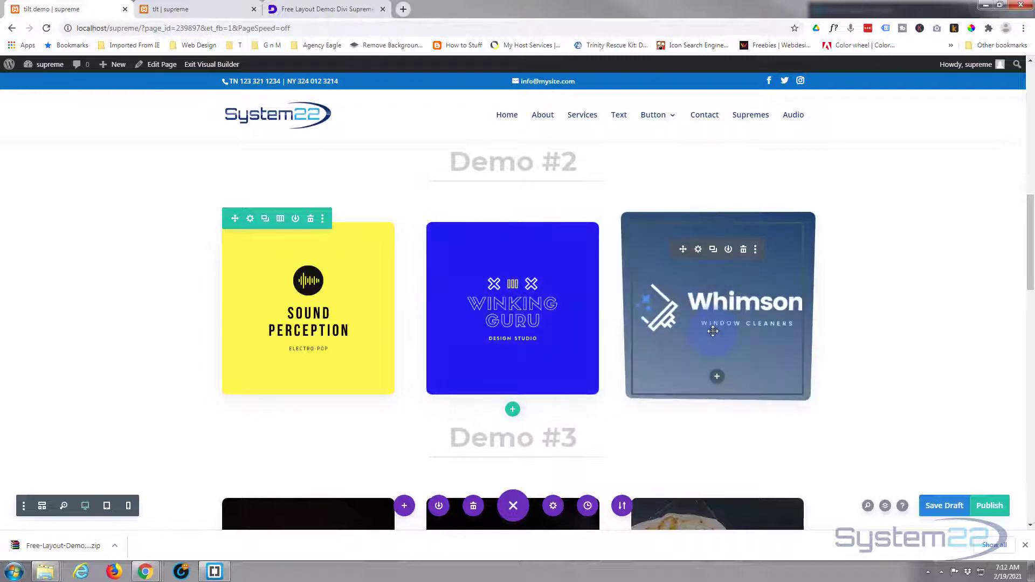
scroll(552, 324, down, 2)
scroll(552, 322, down, 3)
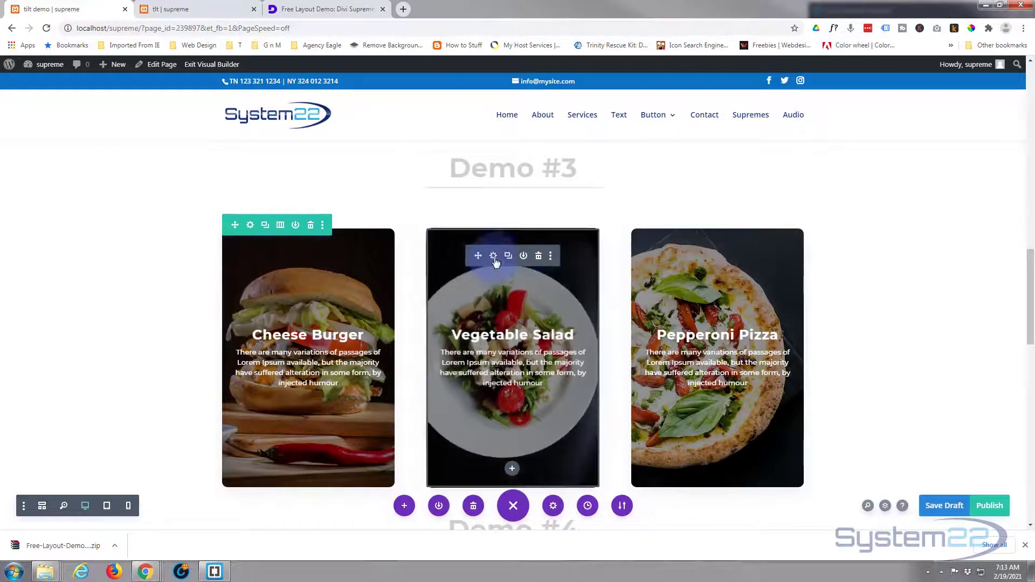
click(493, 261)
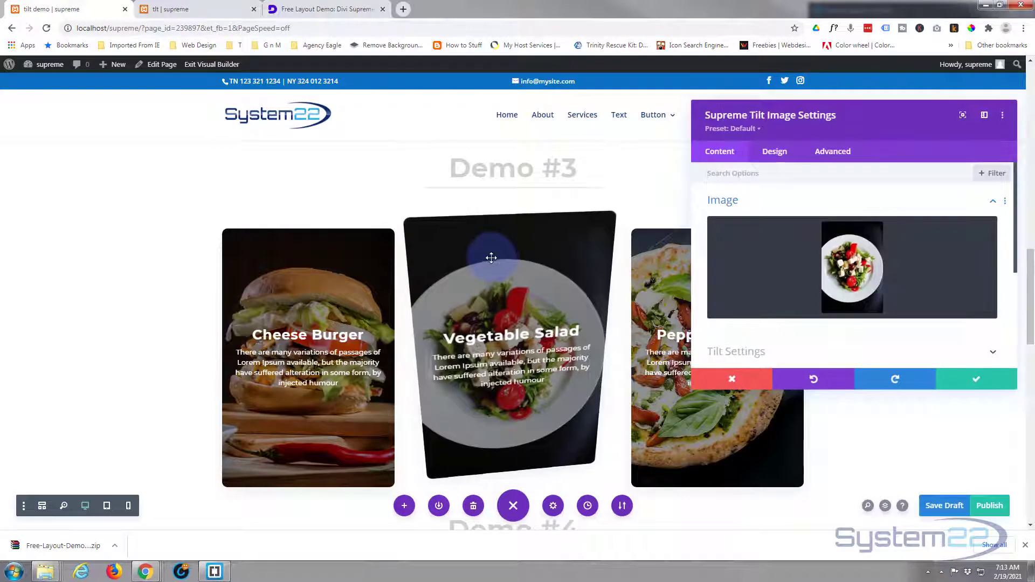
scroll(763, 278, down, 2)
scroll(764, 277, down, 2)
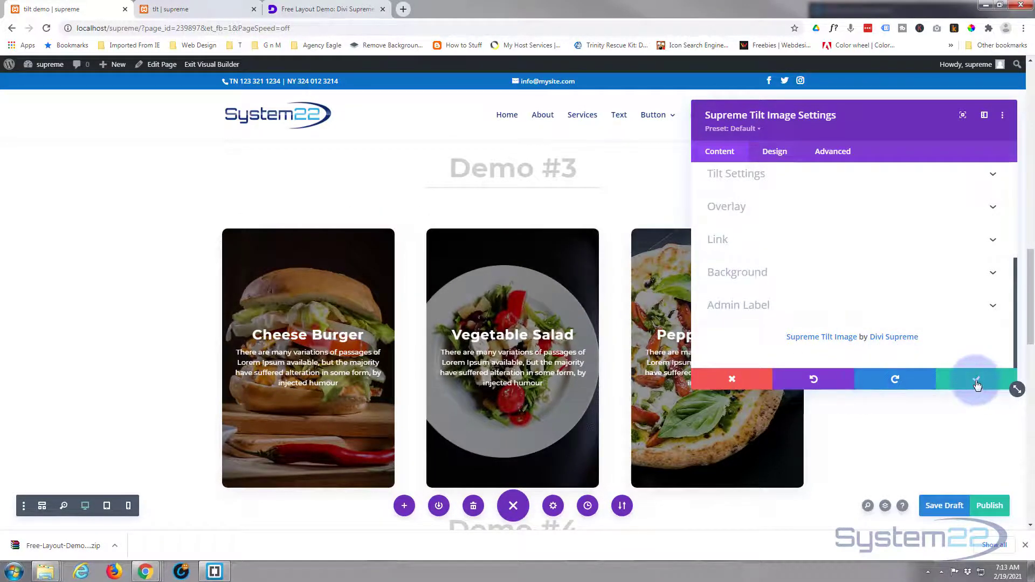
click(734, 378)
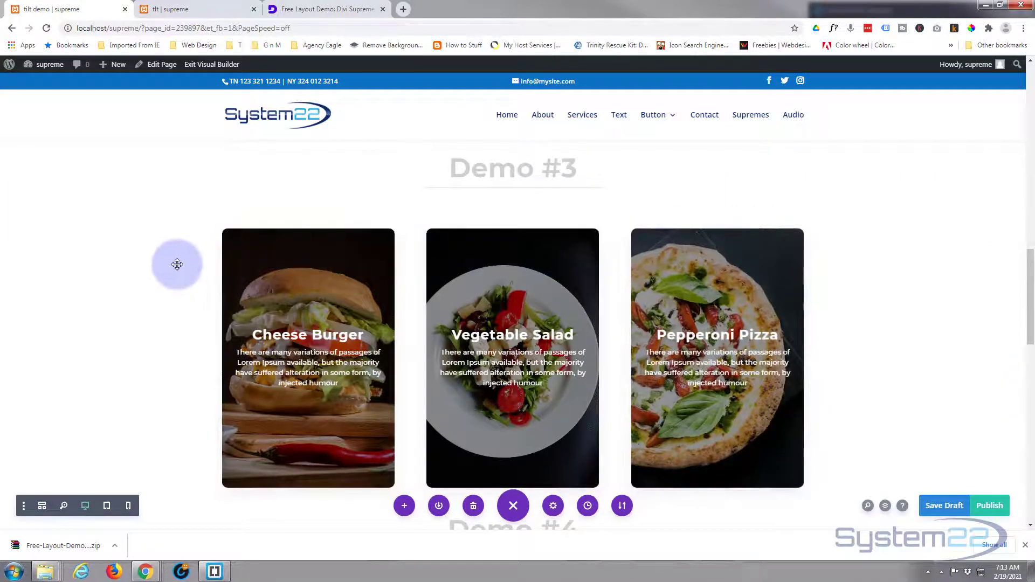
Save the Demo #5 row of three portrait images to the Divi Library as "tilt team", without making it global
scroll(178, 264, down, 10)
scroll(178, 264, down, 3)
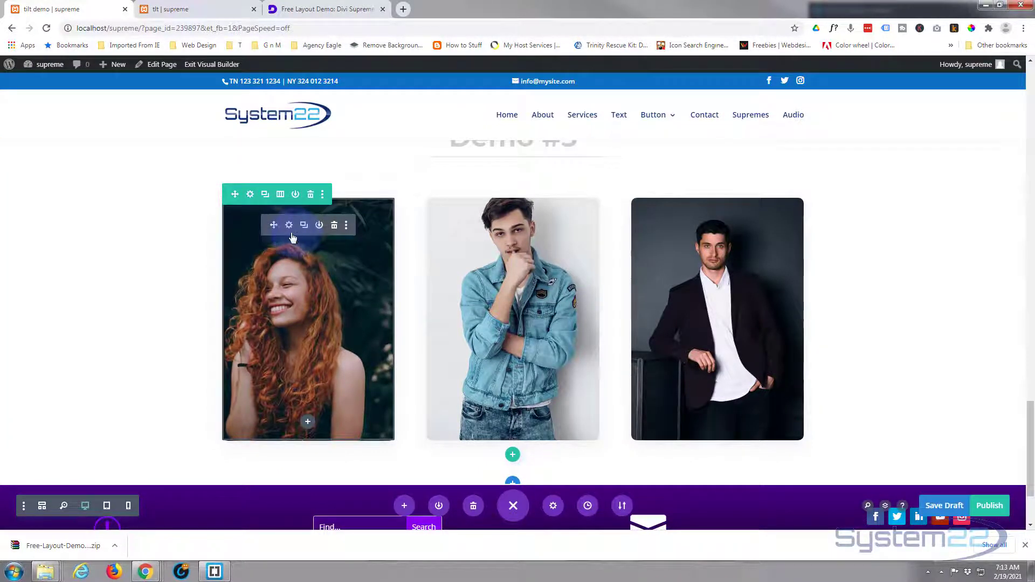
click(295, 195)
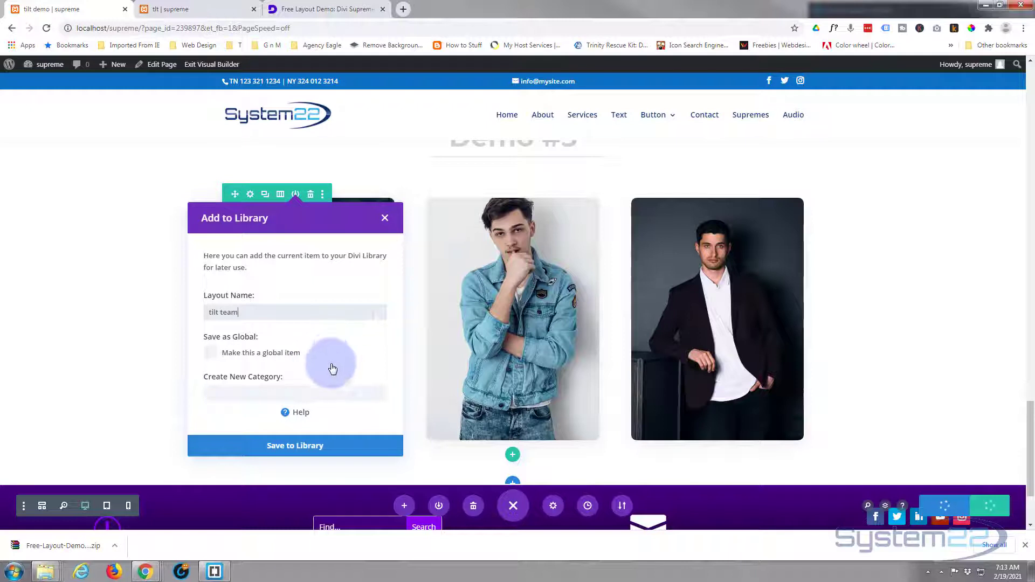
click(305, 447)
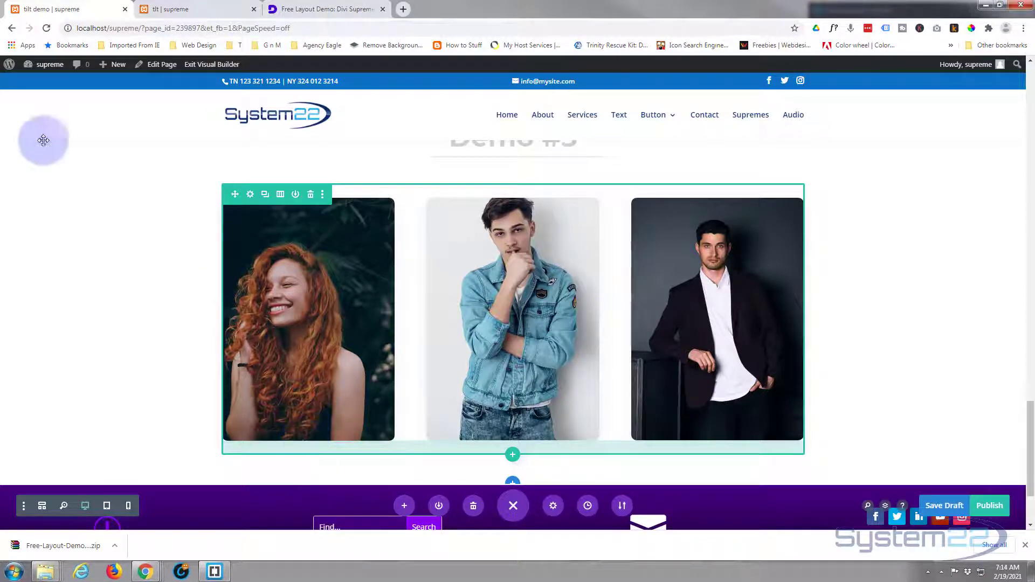
Create a new page in its own browser tab, titled "tteam", and start building it from scratch with the Divi Builder
mouse_move(111, 65)
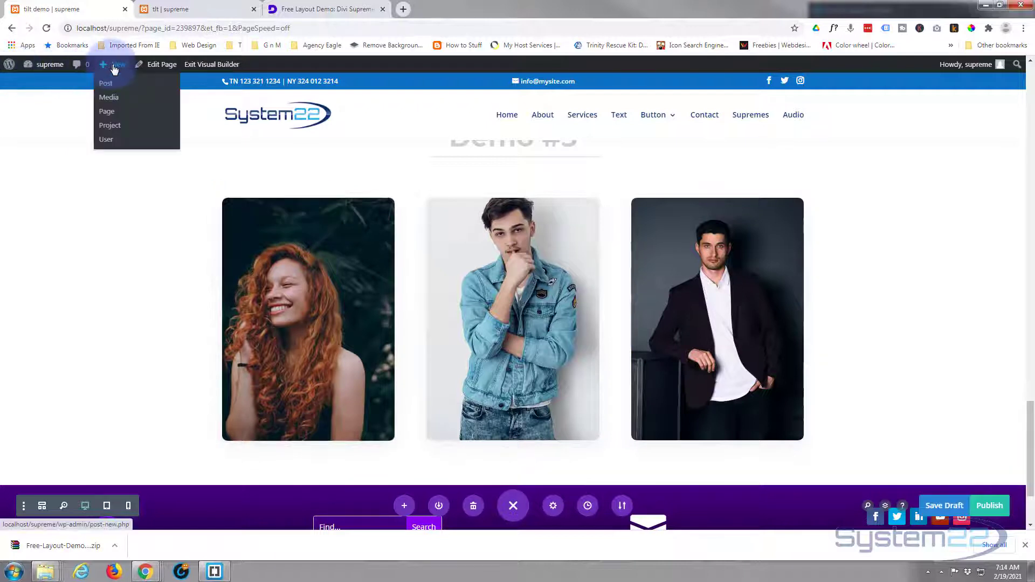
middle_click(113, 118)
click(186, 8)
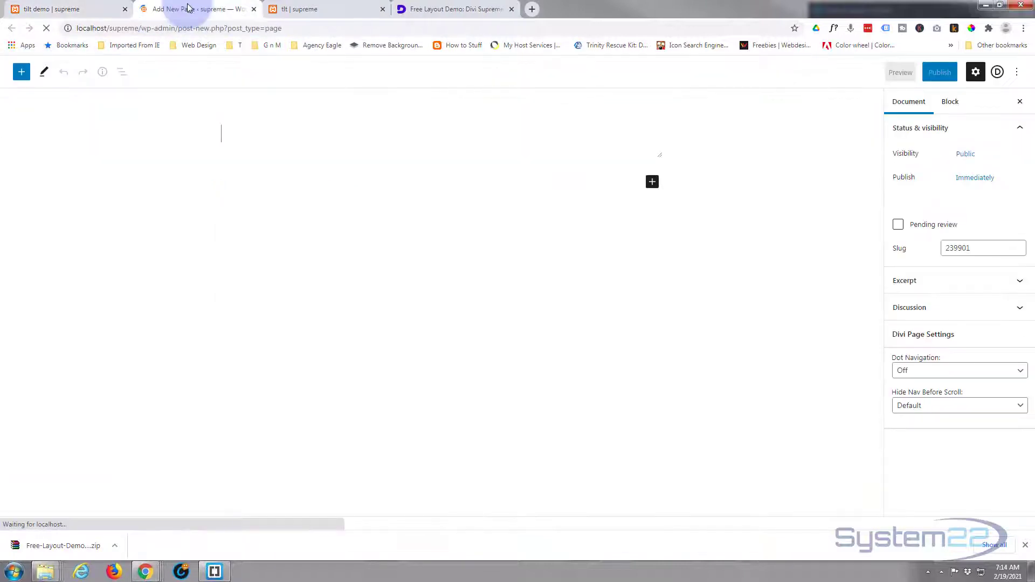
text(tteam)
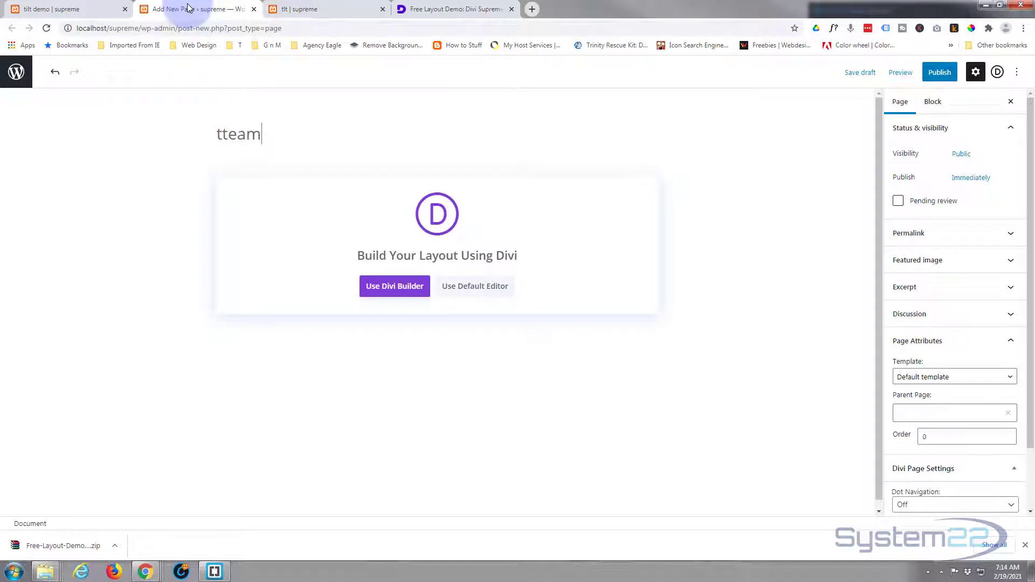
click(388, 291)
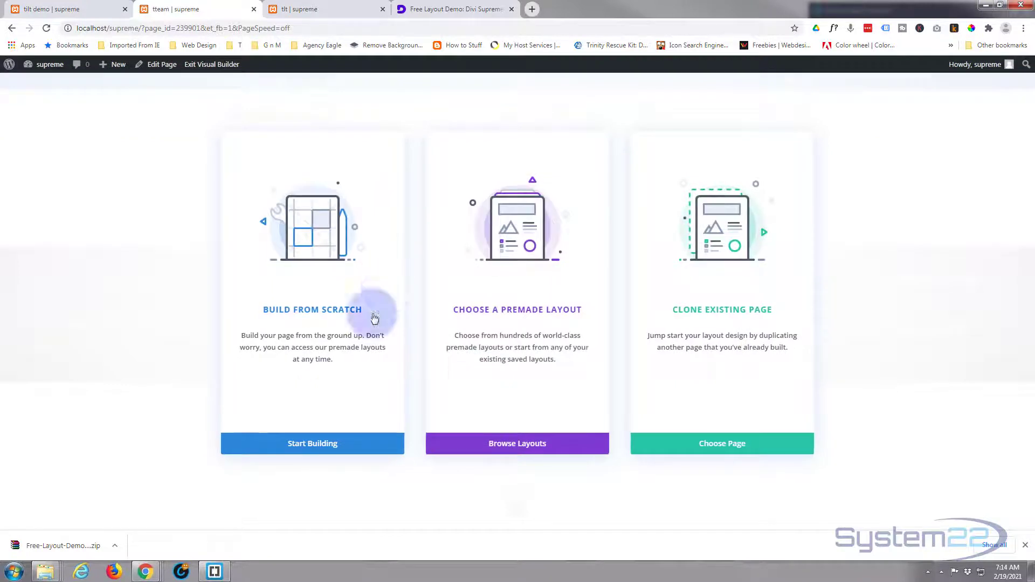
click(310, 445)
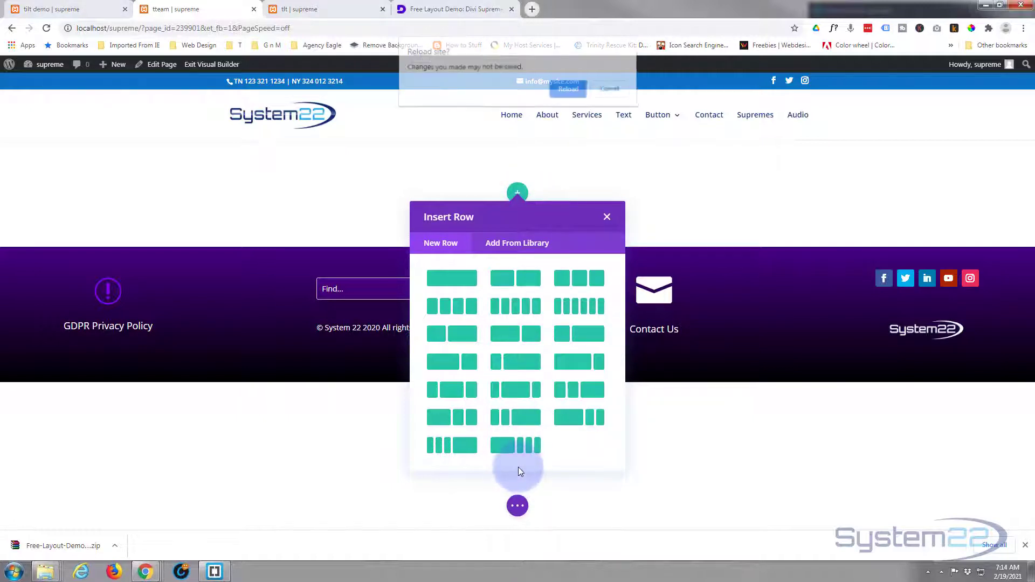
Insert the saved "tilt team" row from the library into the page's empty section
click(518, 506)
click(608, 218)
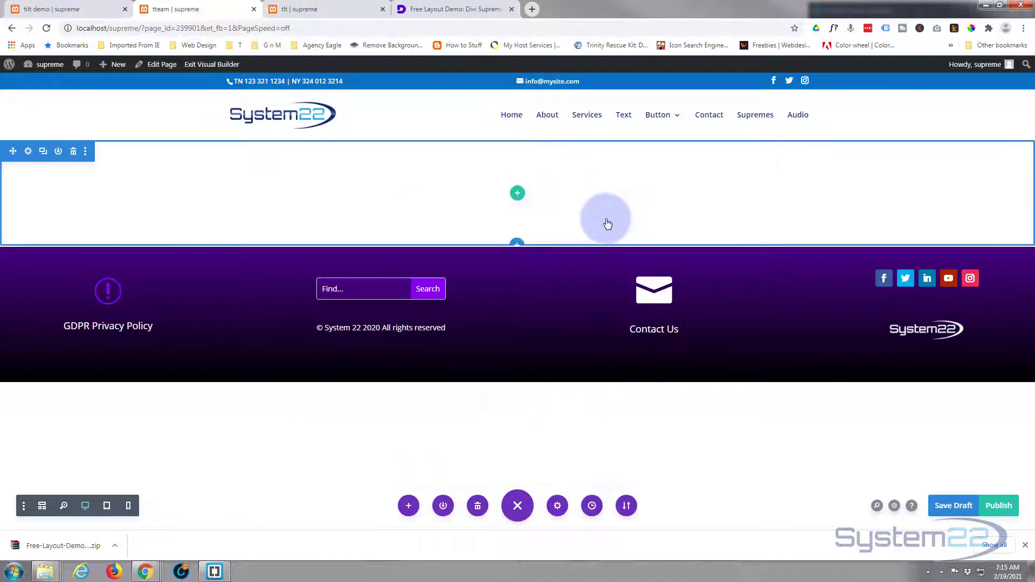
click(518, 194)
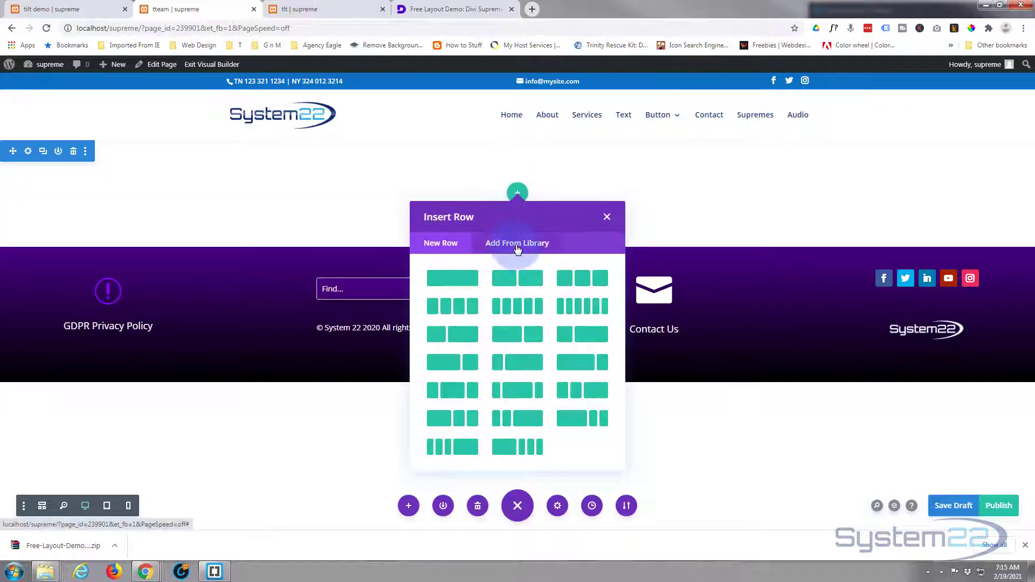
click(517, 246)
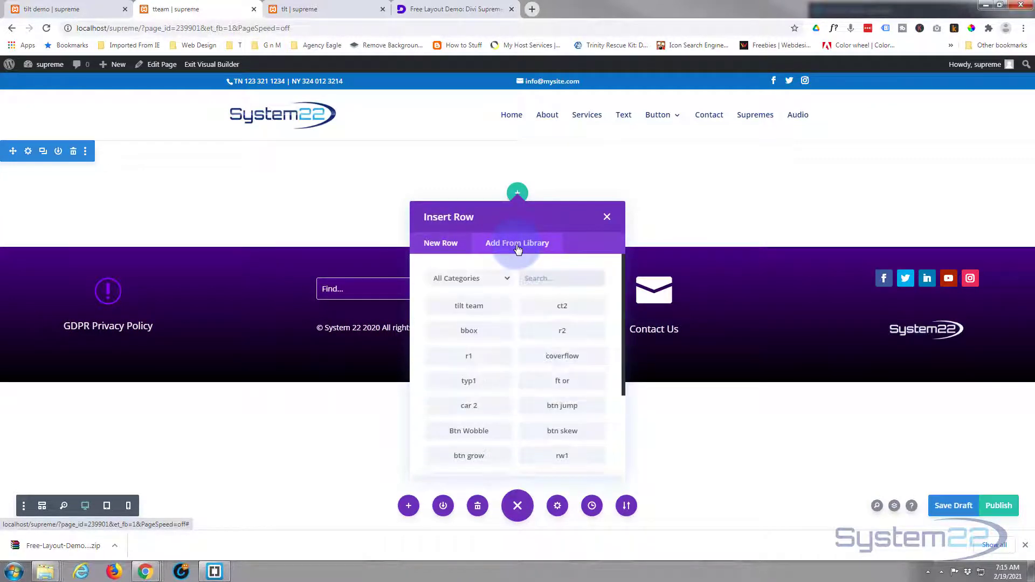
click(463, 308)
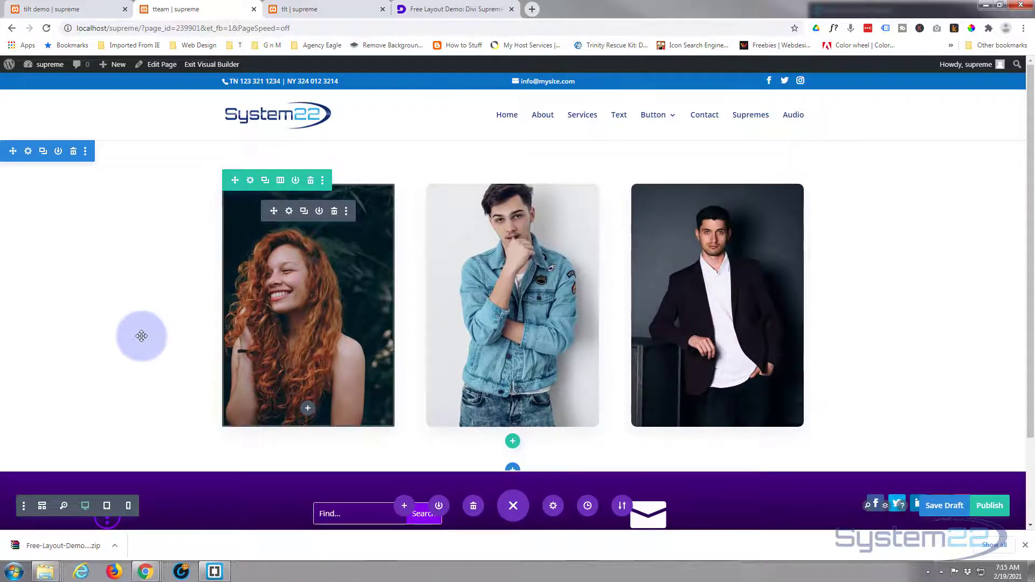
Replace the first tilt image in the team row with Shapes-demo-image.png from the media library
click(289, 211)
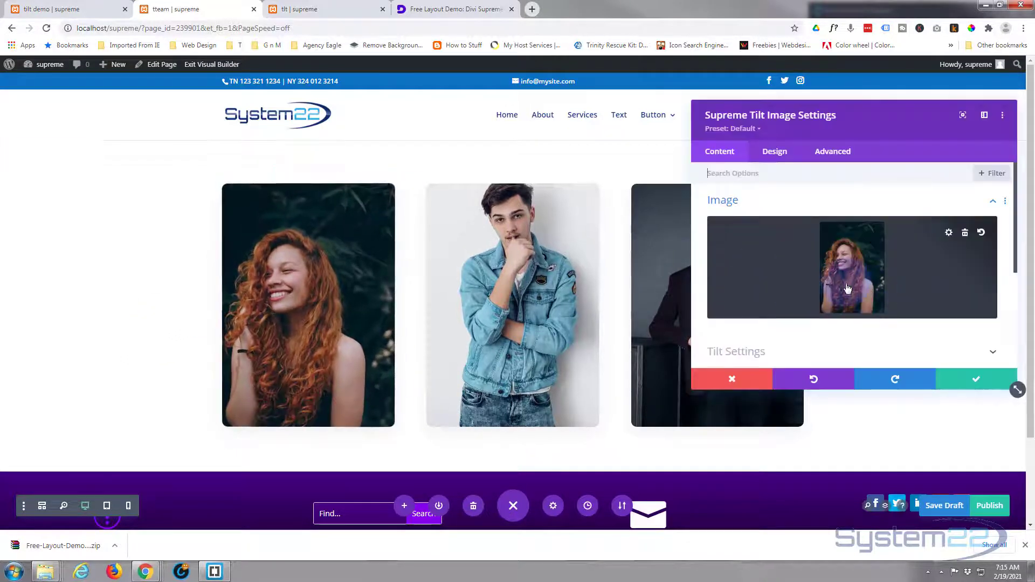
click(847, 288)
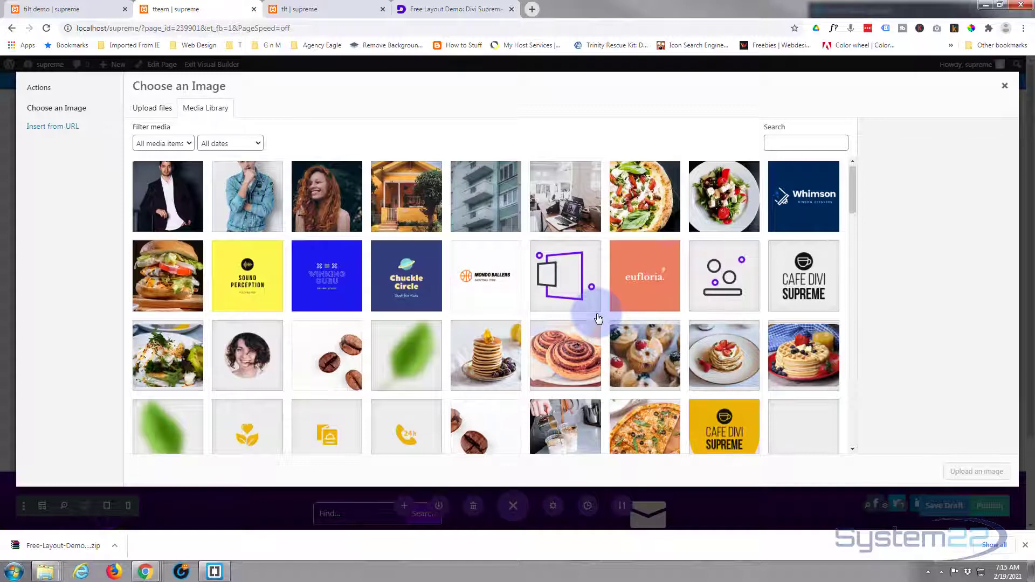
scroll(598, 318, down, 6)
scroll(599, 318, down, 8)
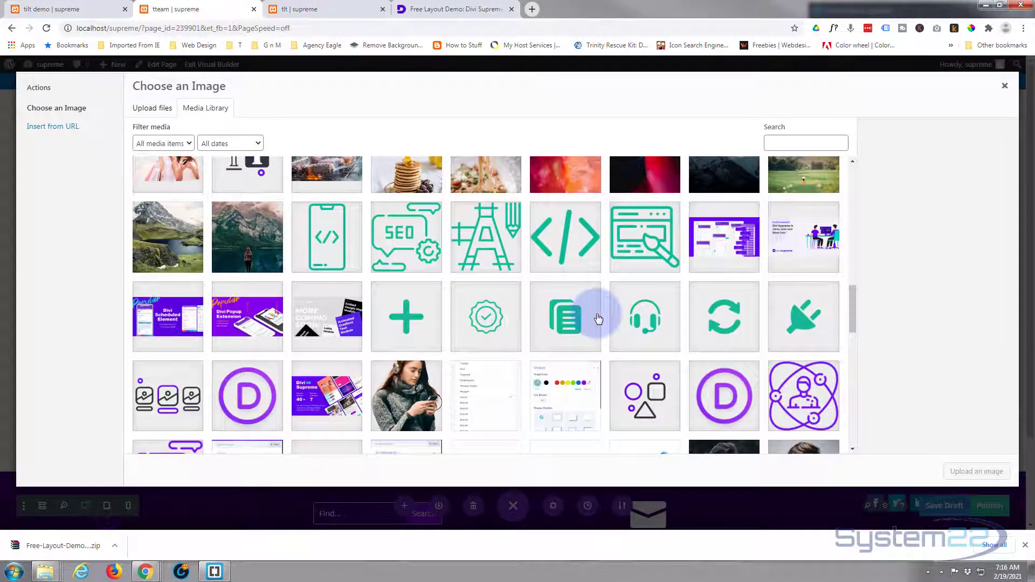
scroll(598, 318, down, 2)
click(406, 292)
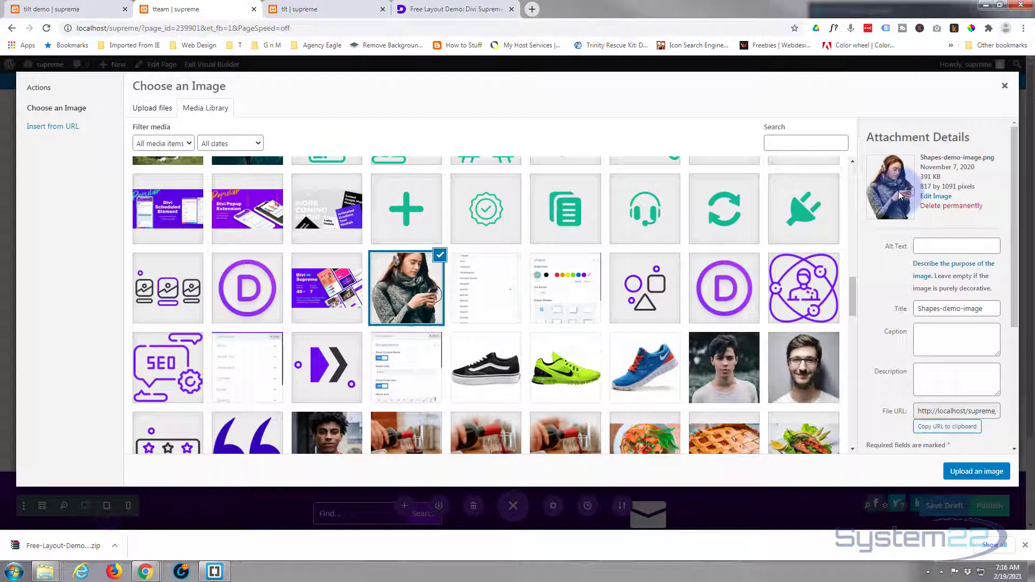
click(976, 471)
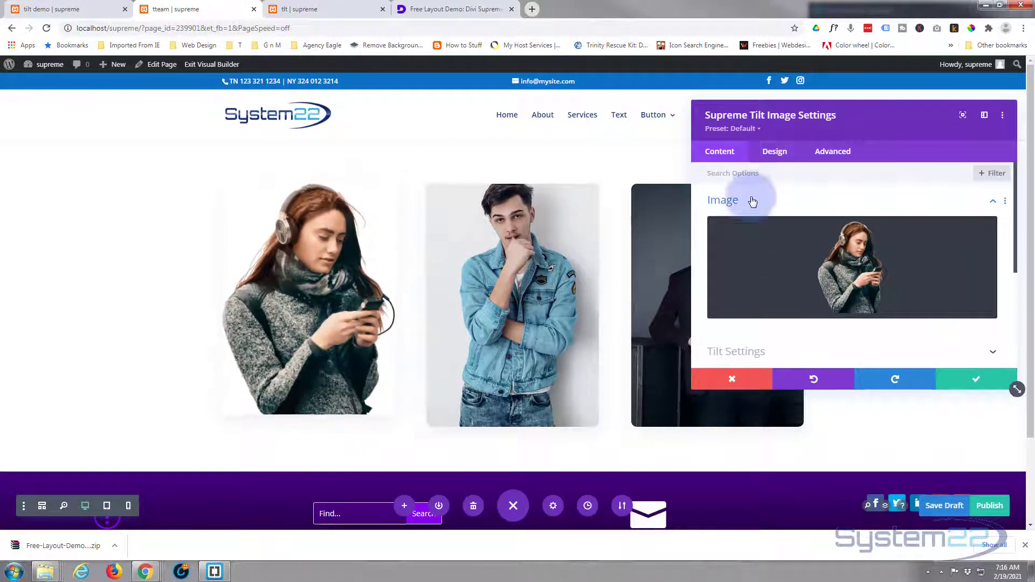
Review the overlay title and content of the first tilt image and save the module's settings
scroll(754, 208, down, 3)
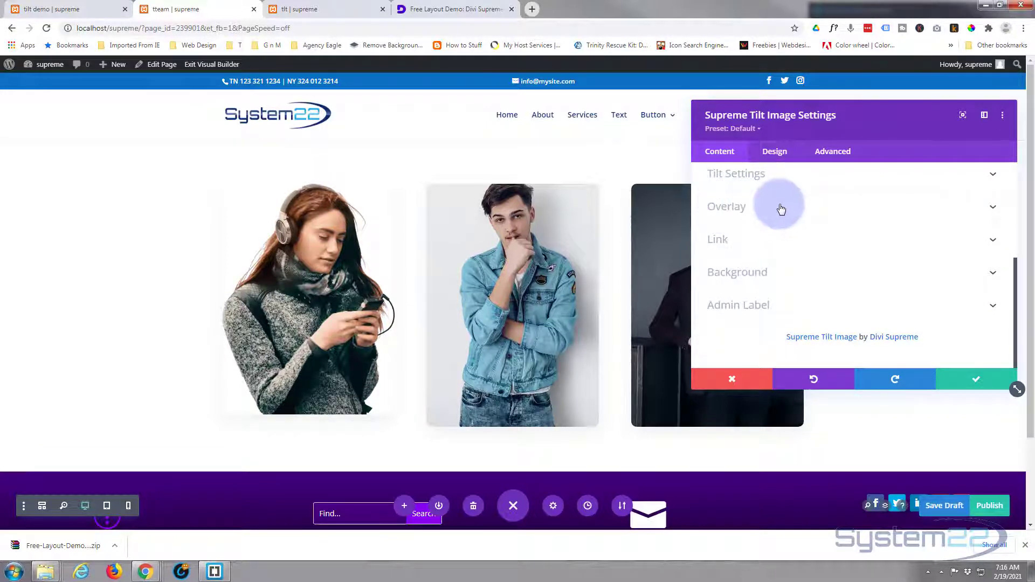
click(779, 209)
scroll(833, 265, down, 2)
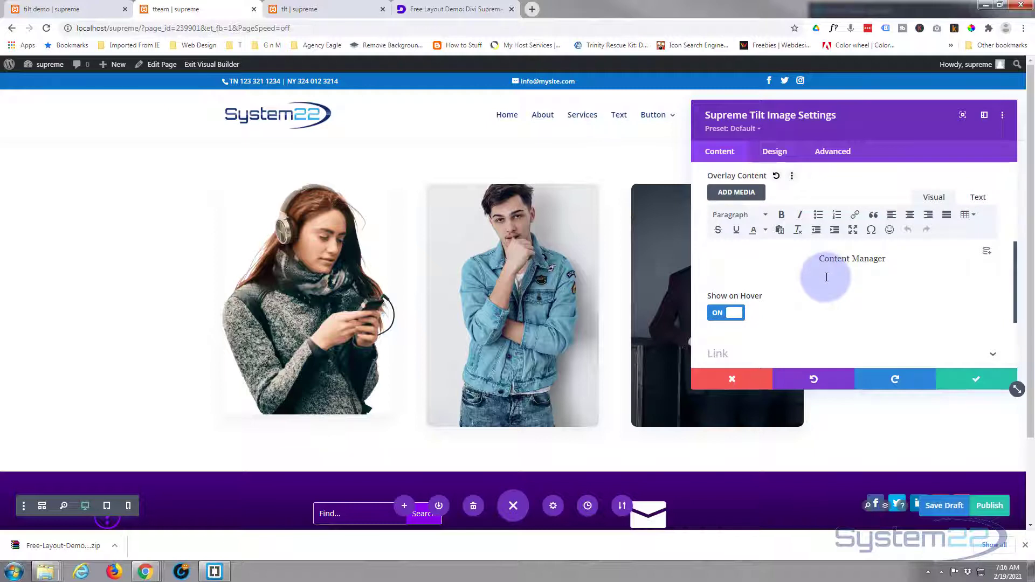
scroll(785, 310, up, 4)
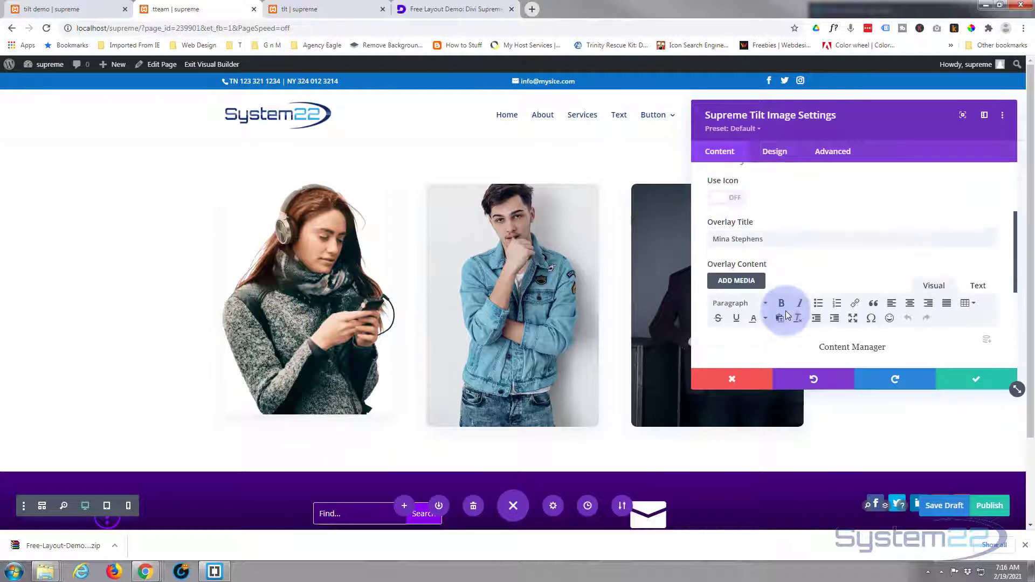
click(968, 387)
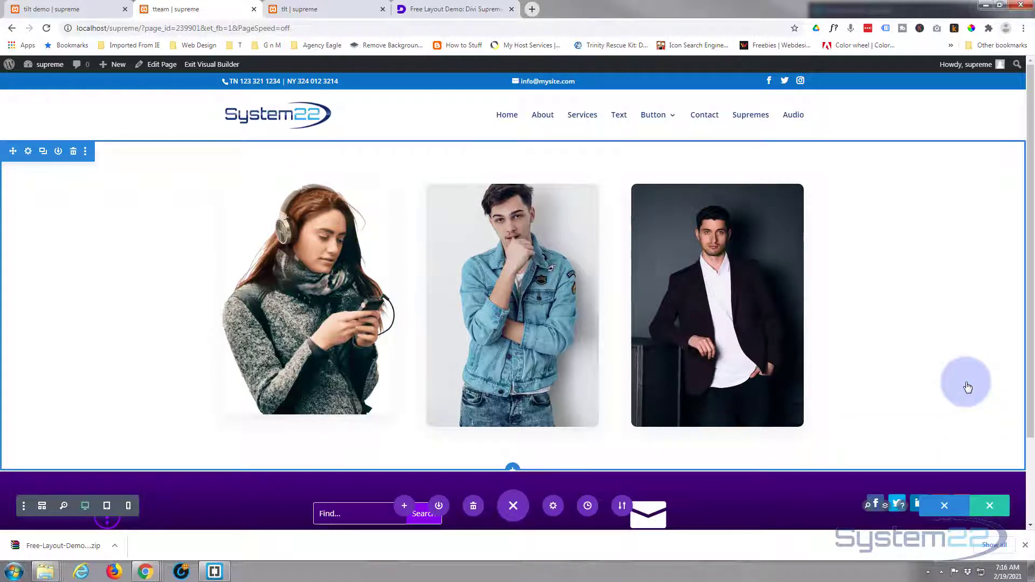
Save the page as a draft and exit the Visual Builder to preview the tilt effect on the team images
click(944, 509)
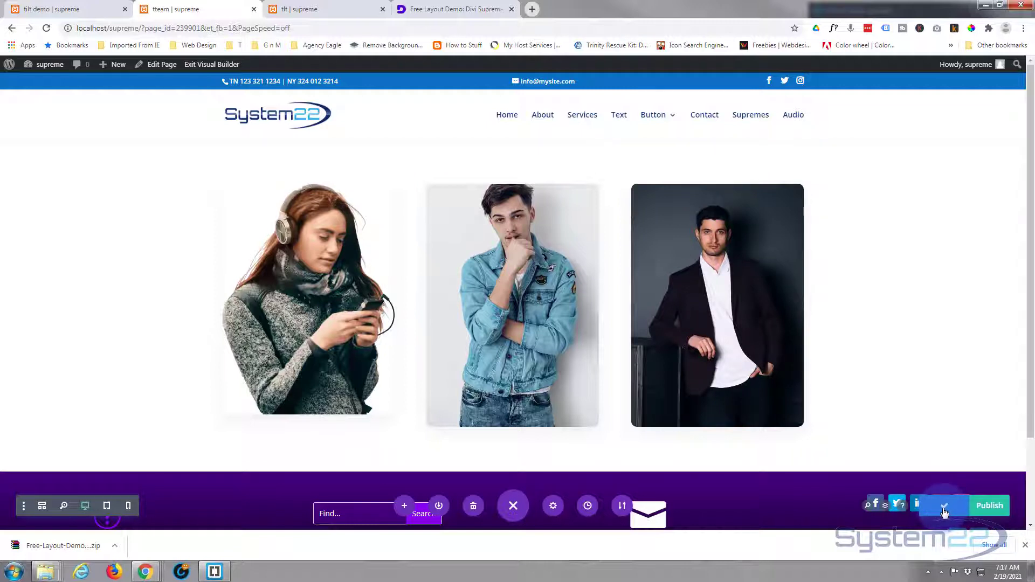
click(218, 64)
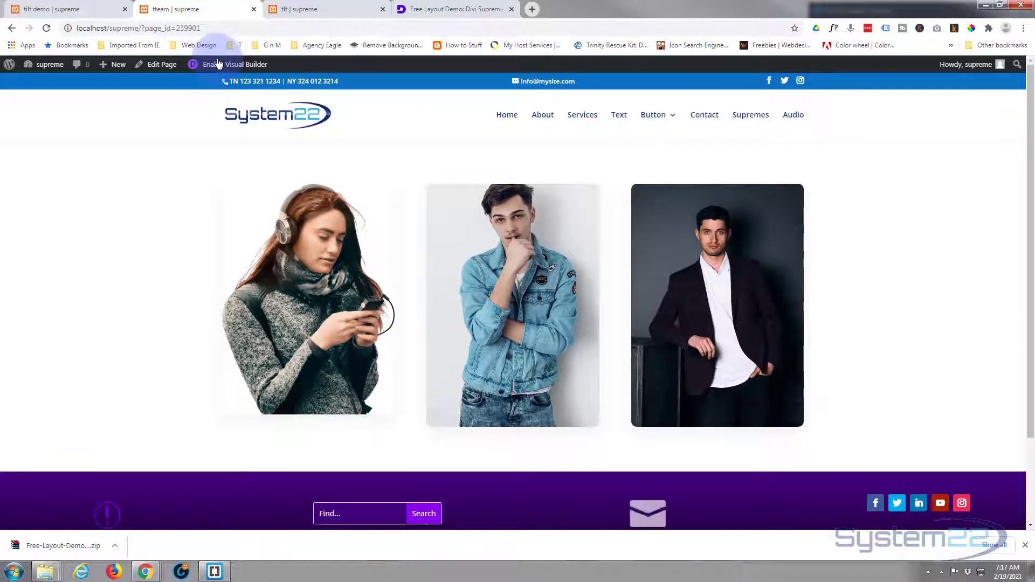
mouse_move(286, 306)
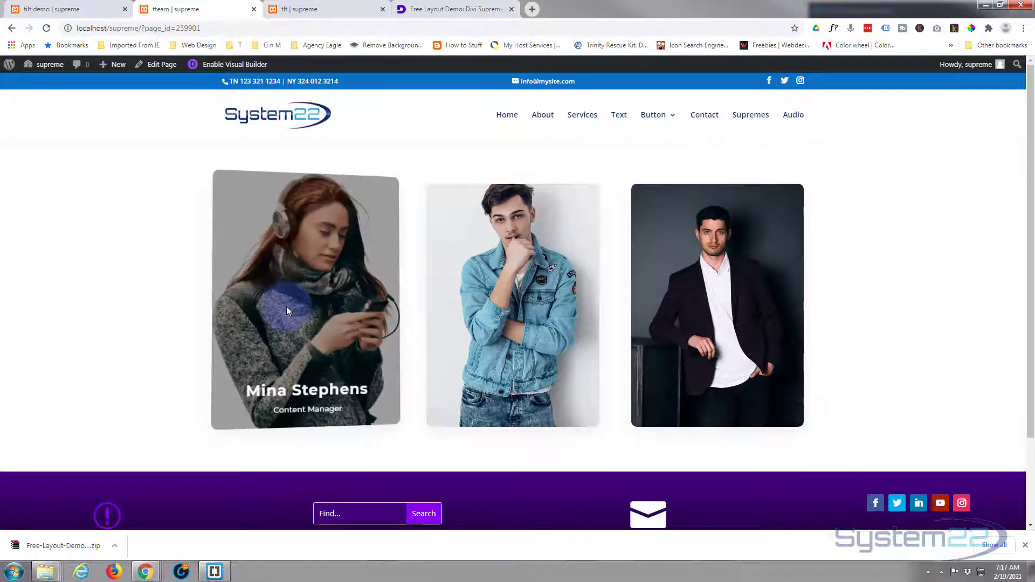
mouse_move(672, 298)
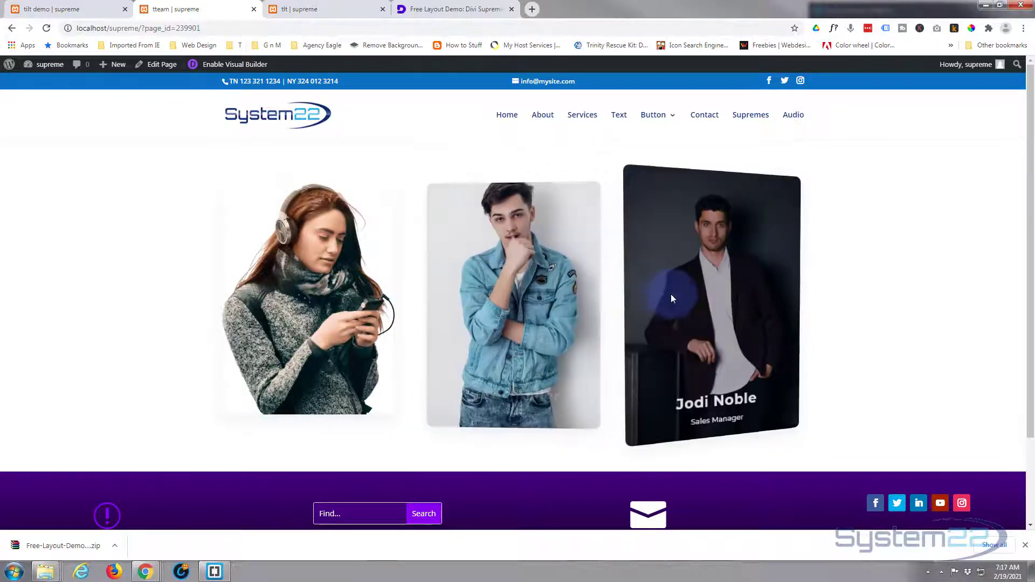
mouse_move(347, 288)
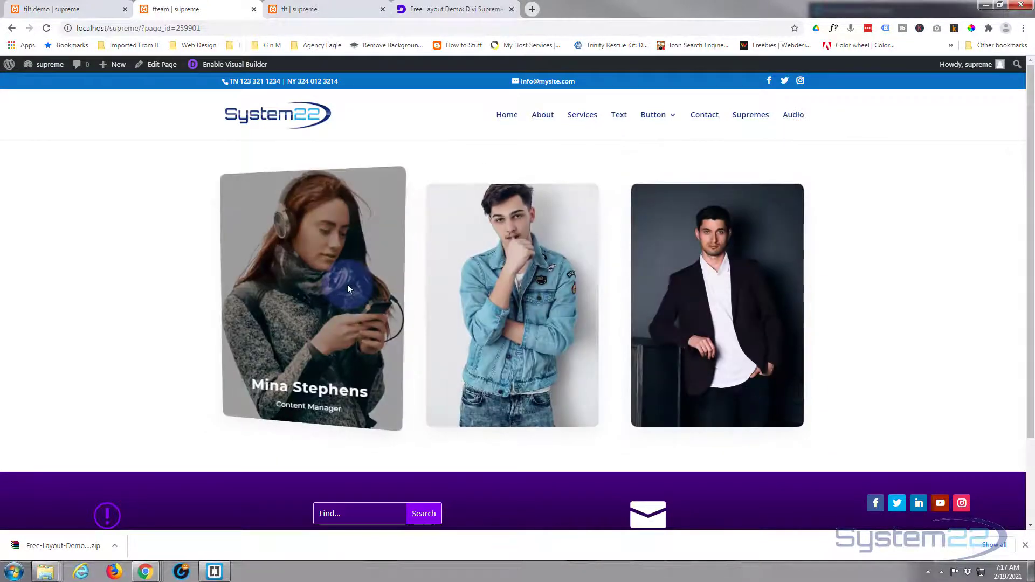
Switch to the finished "tilt" page and look over its intro and the Demo #1 to Demo #3 tilt images
click(316, 10)
scroll(300, 288, down, 6)
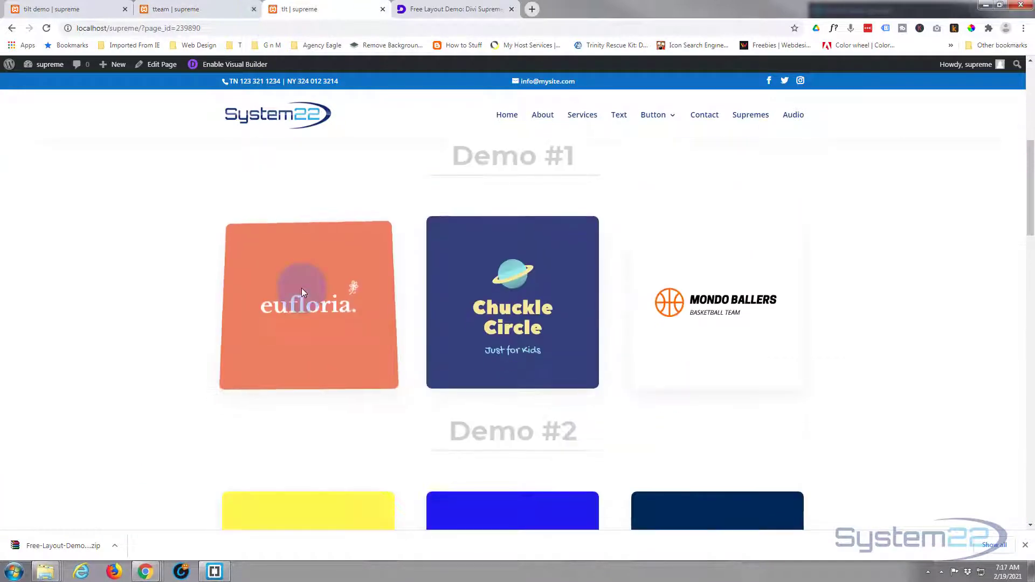
scroll(302, 292, down, 3)
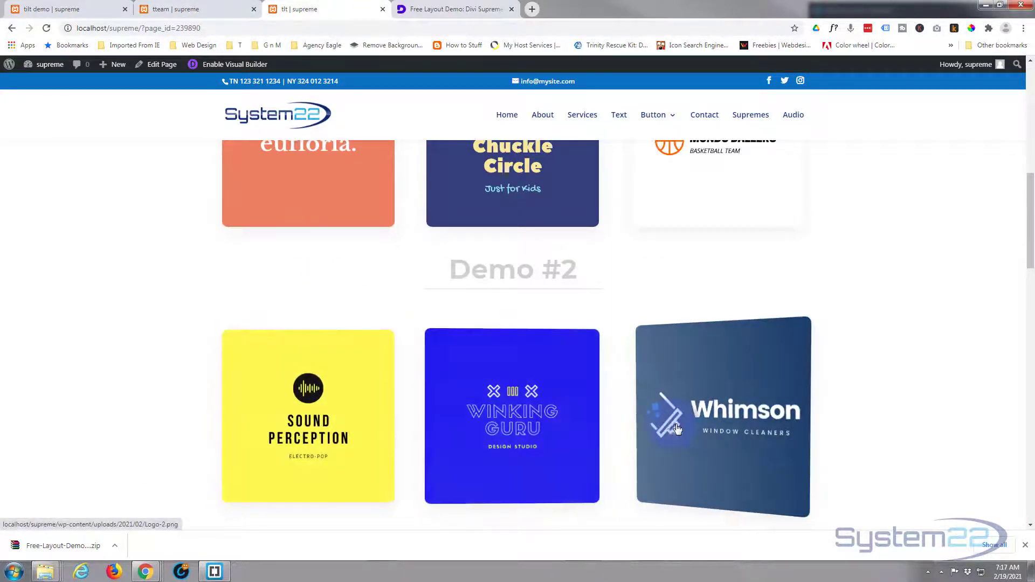
scroll(176, 373, down, 7)
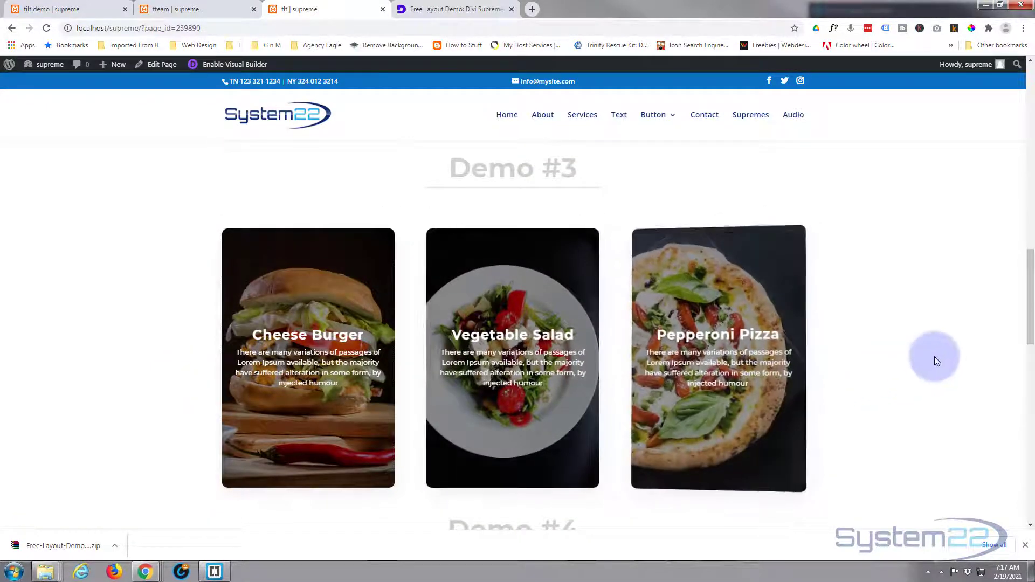
scroll(946, 356, up, 10)
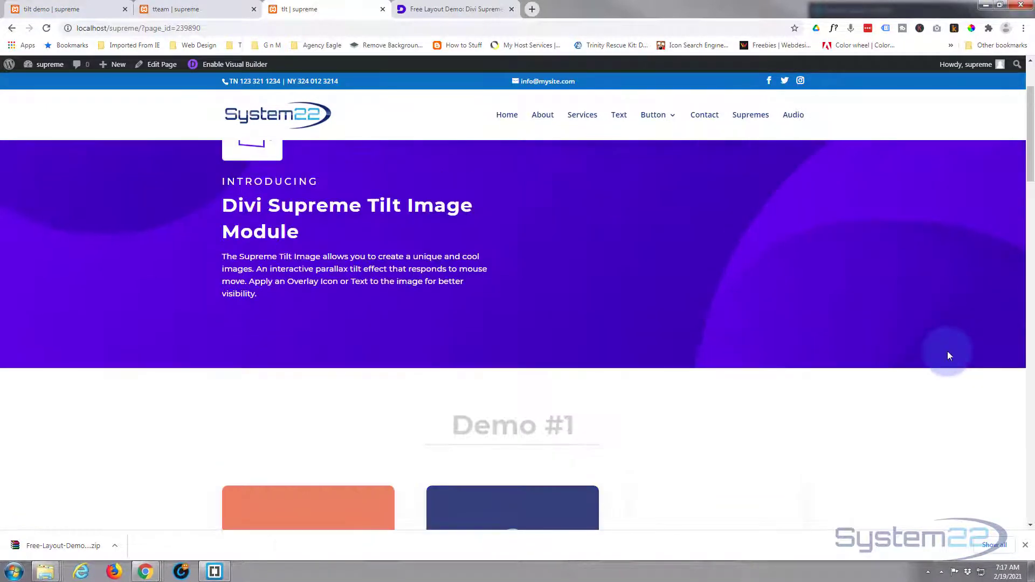
scroll(949, 356, up, 2)
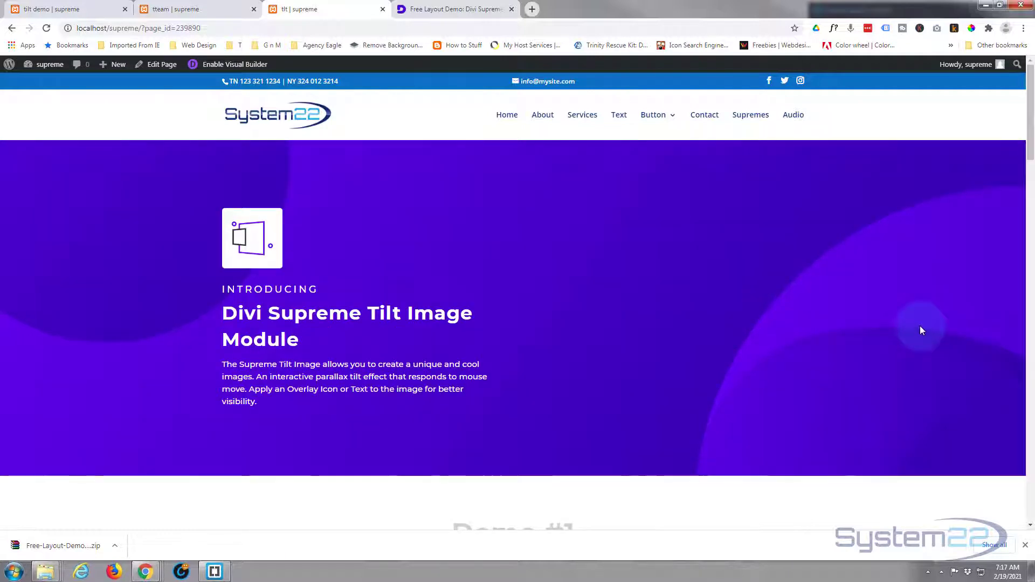